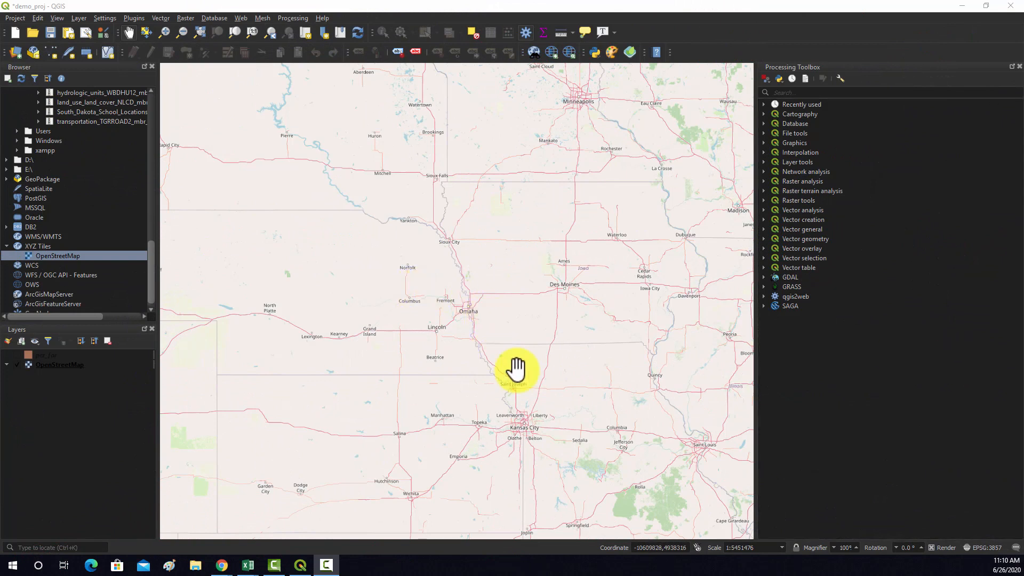
drag(521, 367, 474, 297)
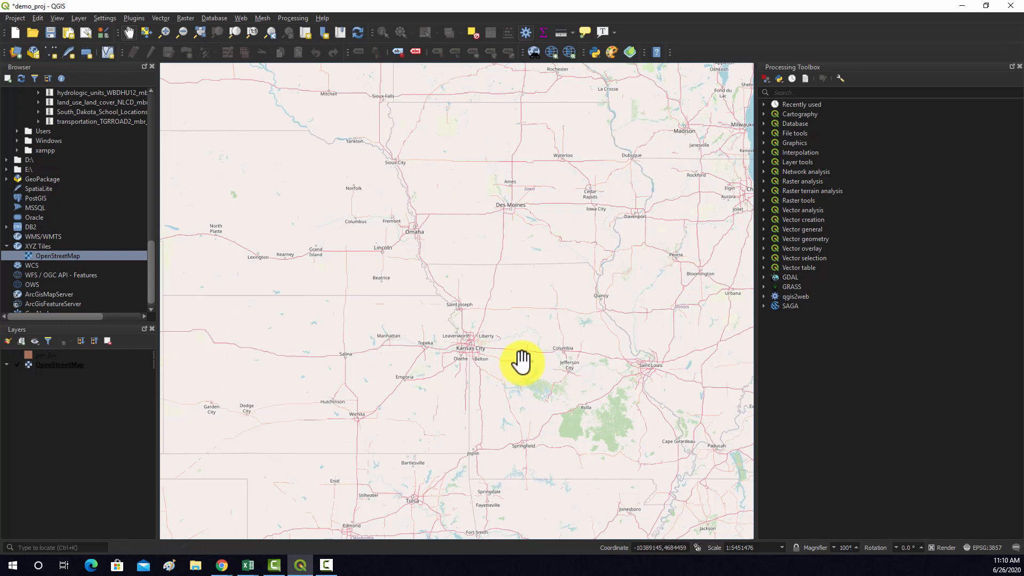
drag(529, 383, 474, 377)
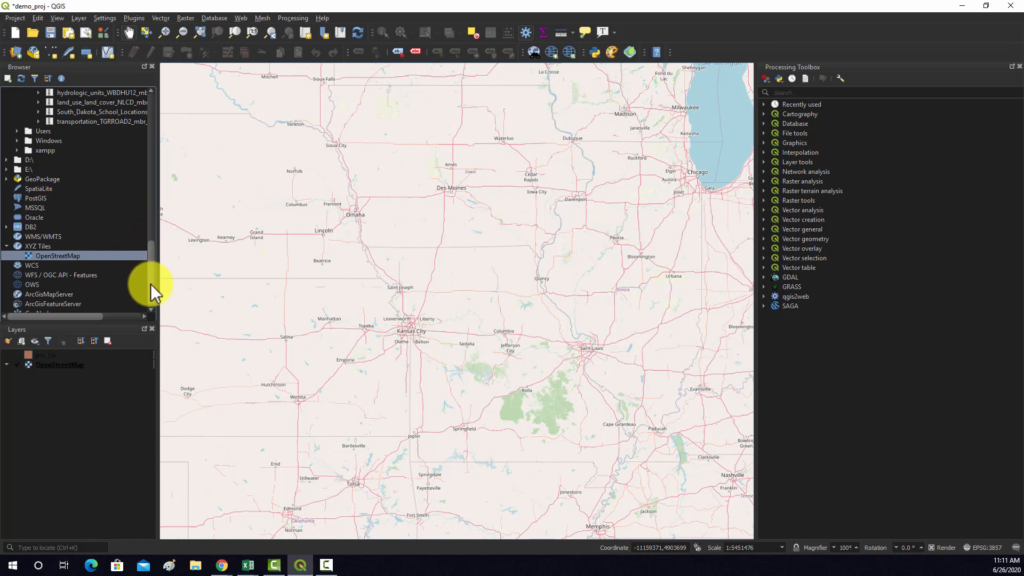
Collapse the sd_vectors.gdb geodatabase, the Teaching folder and the C: drive in the Browser tree
scroll(149, 266, up, 3)
scroll(146, 288, down, 2)
scroll(144, 264, up, 2)
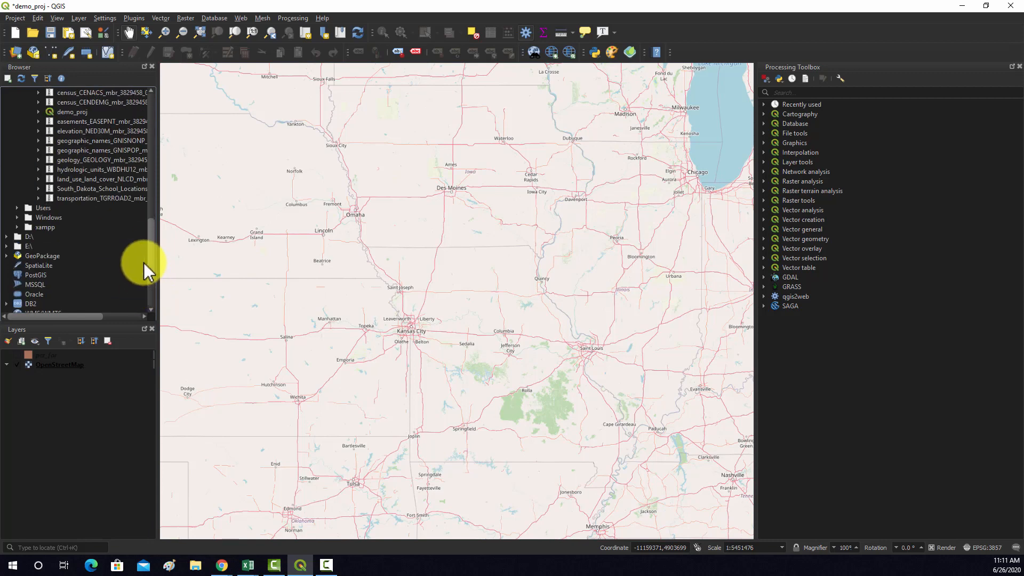
scroll(143, 263, up, 7)
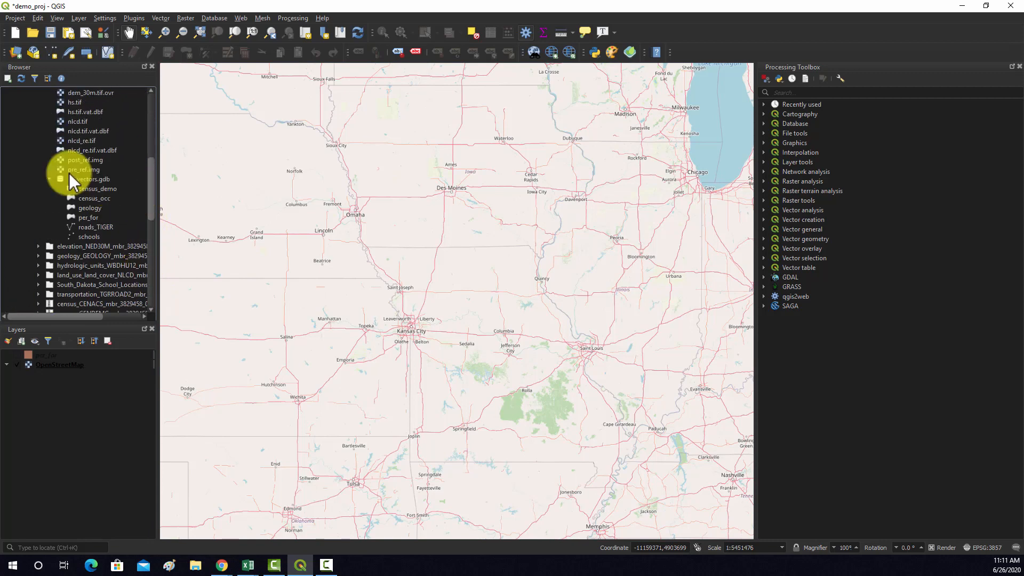
click(49, 180)
scroll(60, 179, up, 4)
click(18, 152)
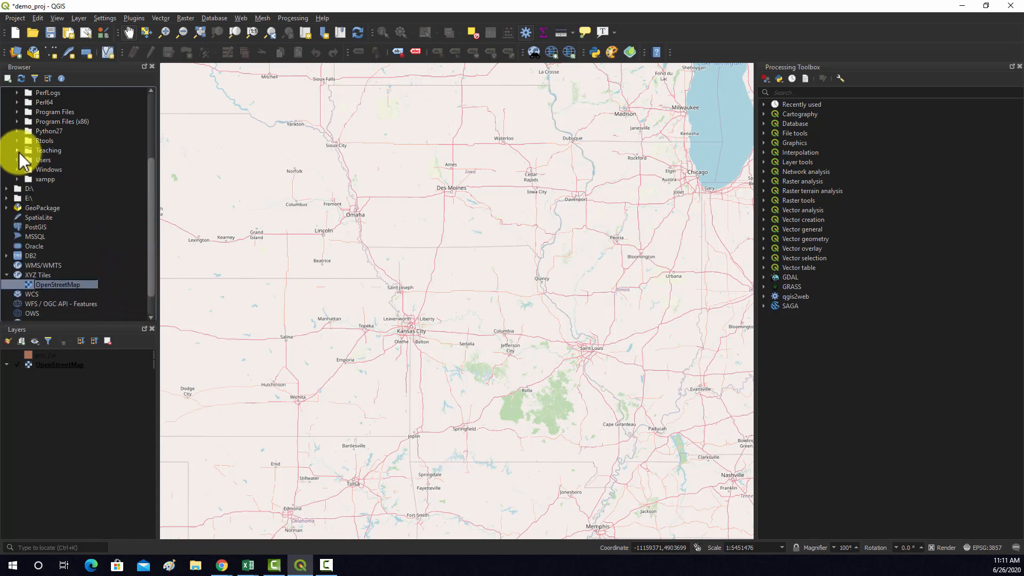
scroll(42, 184, up, 4)
click(6, 132)
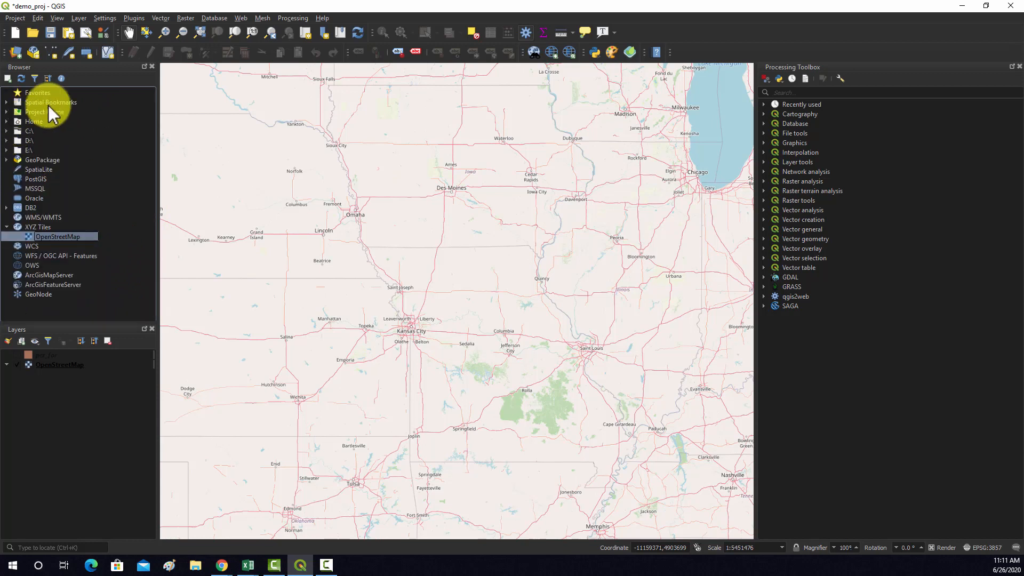
Browse the C: drive to the dataset folder inside Teaching\qgis_demos
click(18, 131)
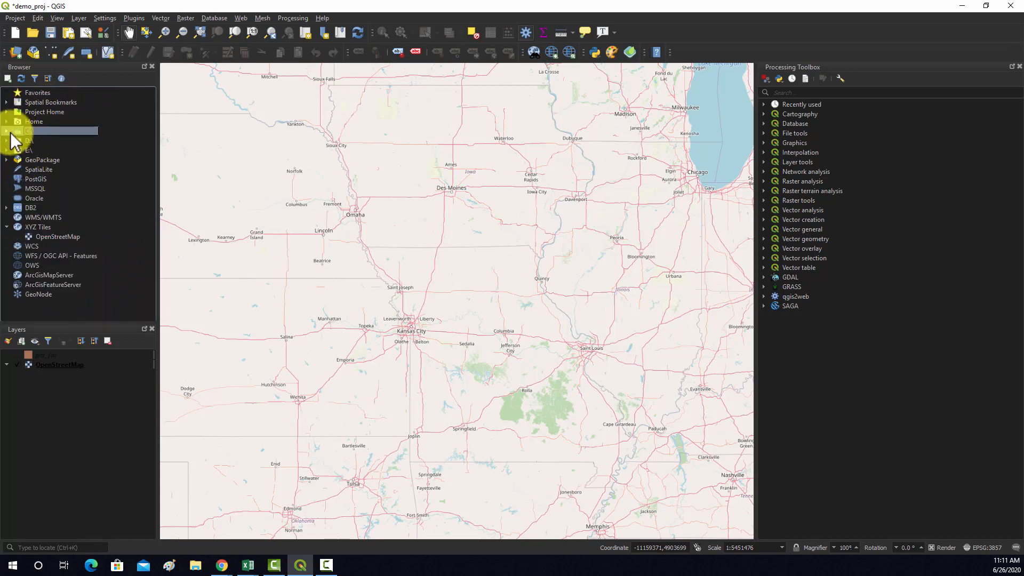
click(8, 131)
click(18, 256)
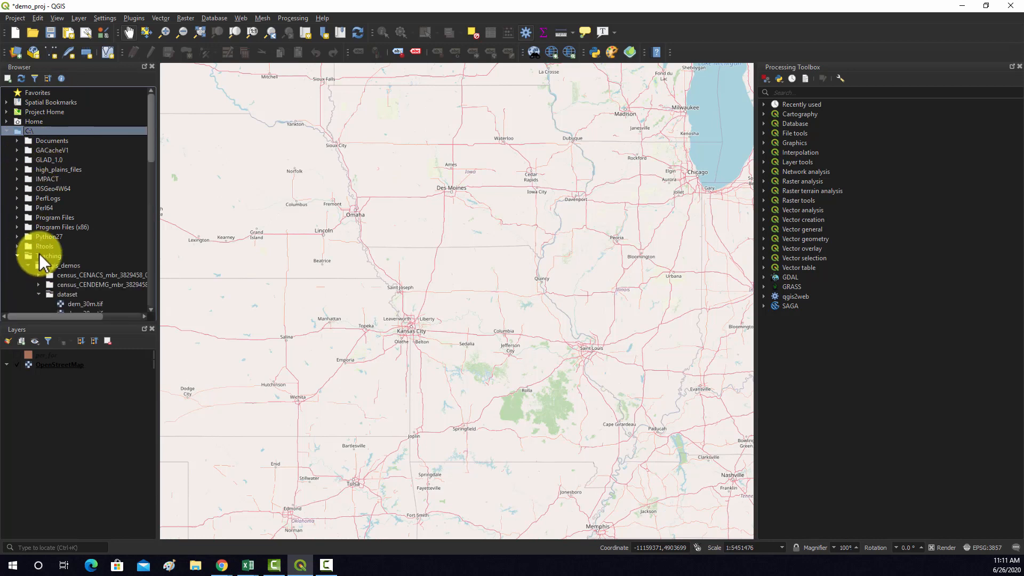
click(59, 265)
scroll(111, 224, down, 2)
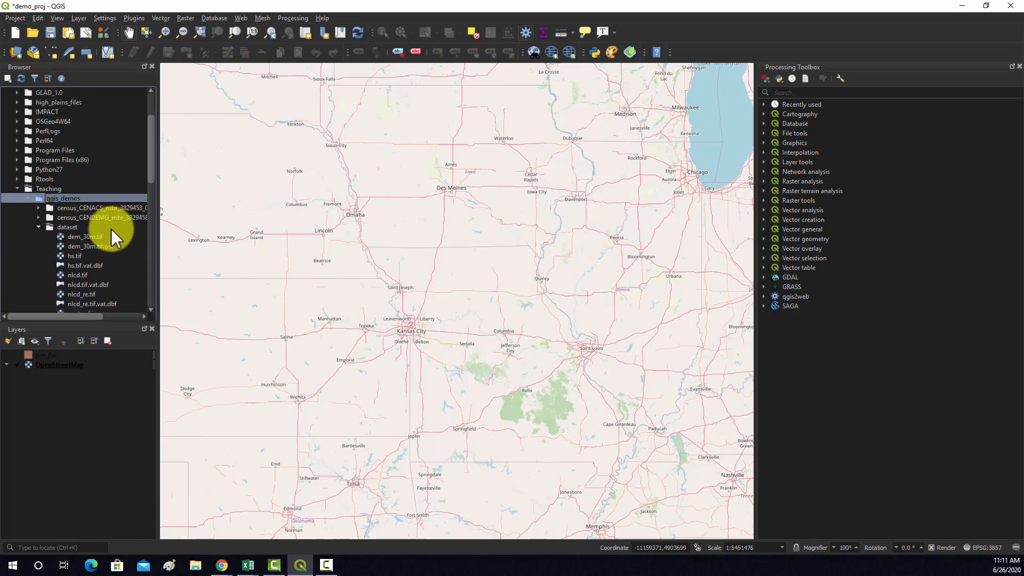
scroll(111, 229, down, 1)
click(56, 190)
scroll(80, 214, down, 1)
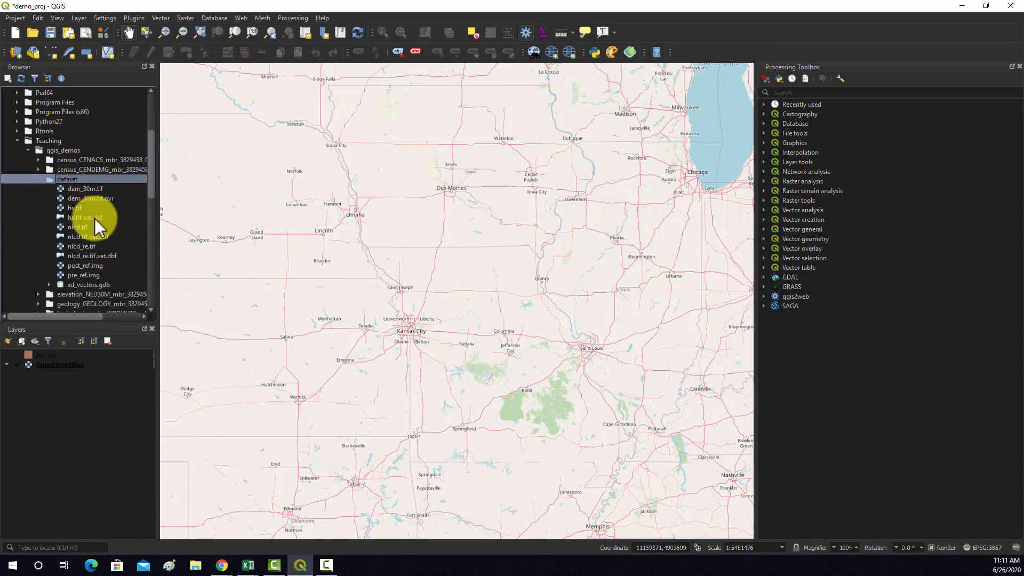
Expand the sd_vectors.gdb geodatabase in the dataset folder to list its layers
scroll(98, 226, down, 1)
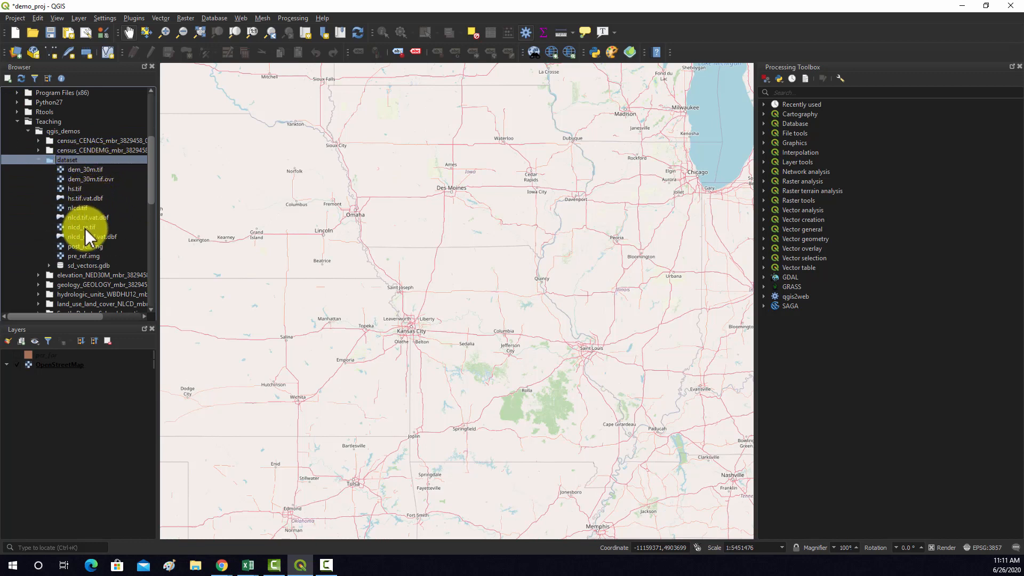
scroll(94, 227, down, 1)
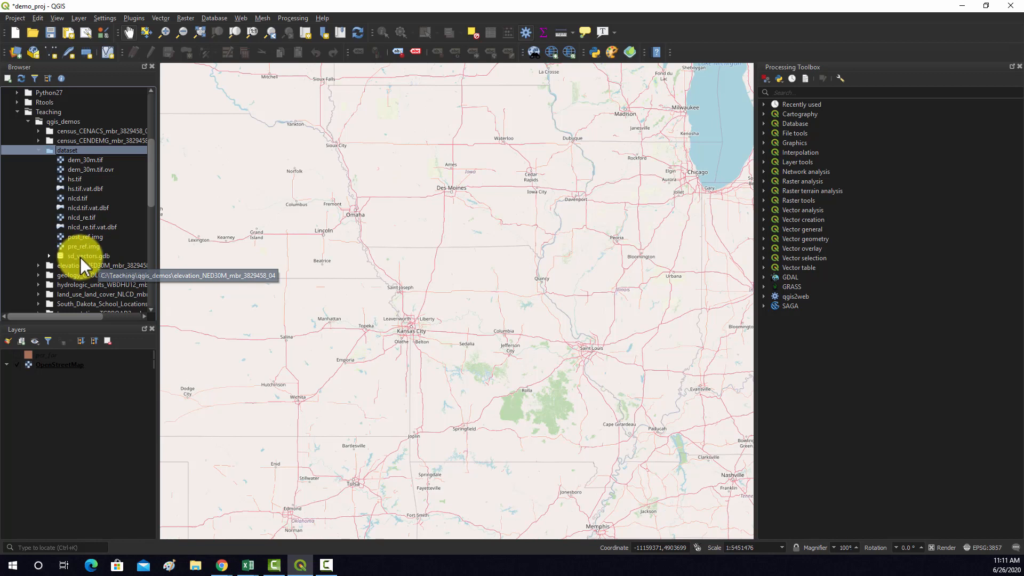
scroll(75, 260, down, 1)
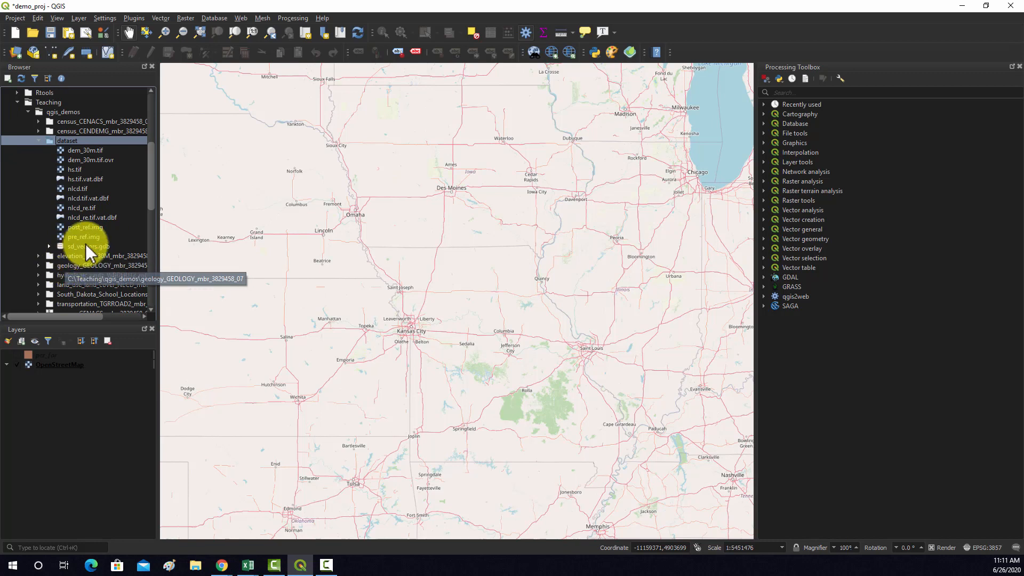
click(72, 248)
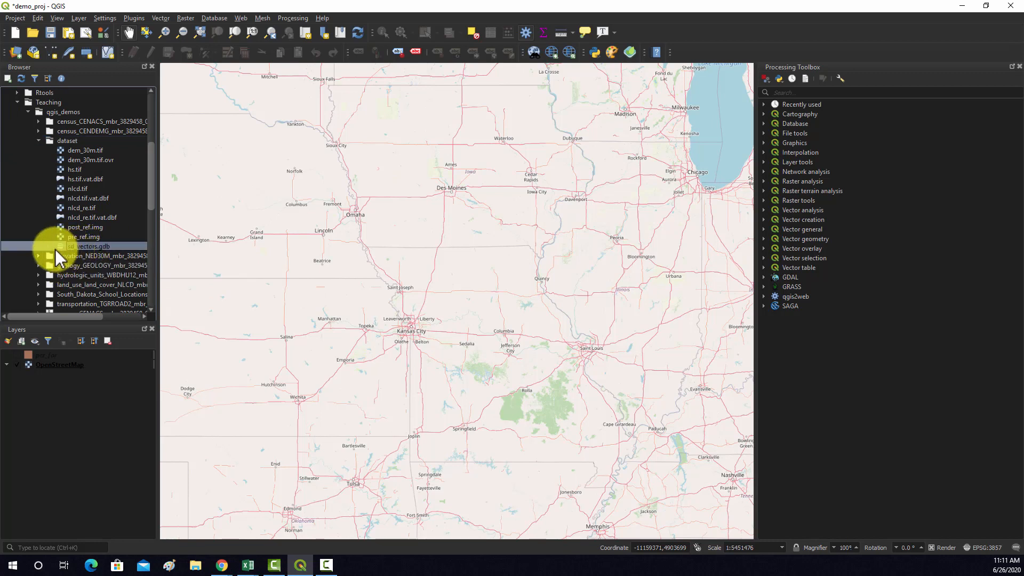
click(51, 246)
scroll(98, 224, down, 1)
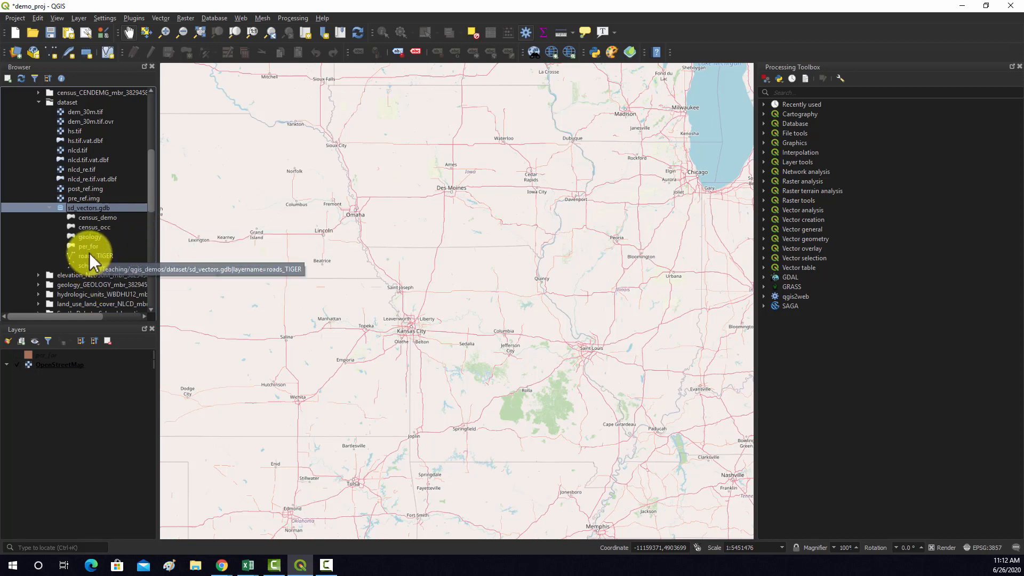
Add the census_demo layer from sd_vectors.gdb to the map and zoom to its extent
click(91, 218)
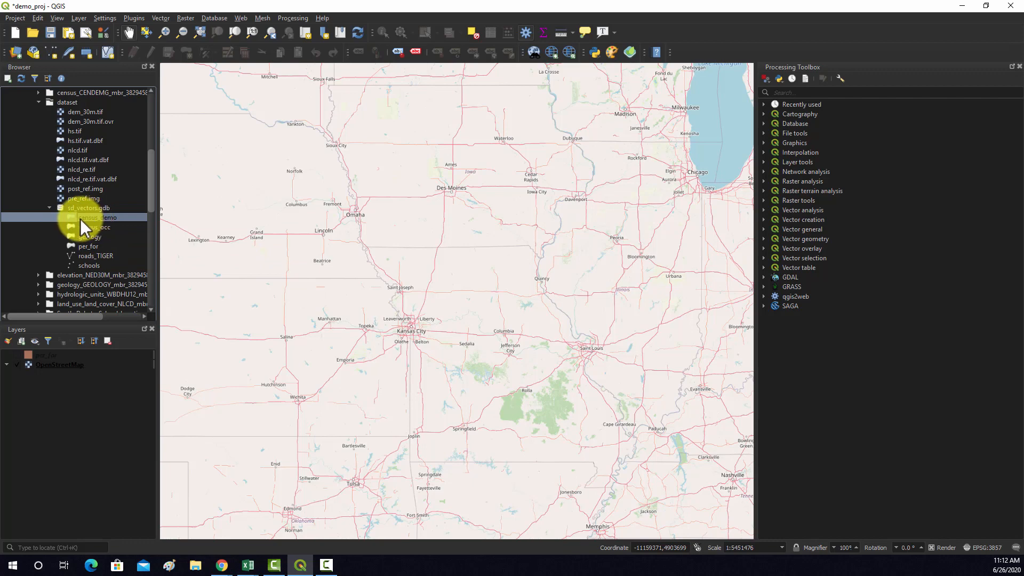
double_click(79, 219)
mouse_move(313, 160)
mouse_down()
mouse_move(410, 388)
mouse_move(449, 427)
mouse_up()
drag(272, 336, 425, 336)
scroll(425, 337, up, 1)
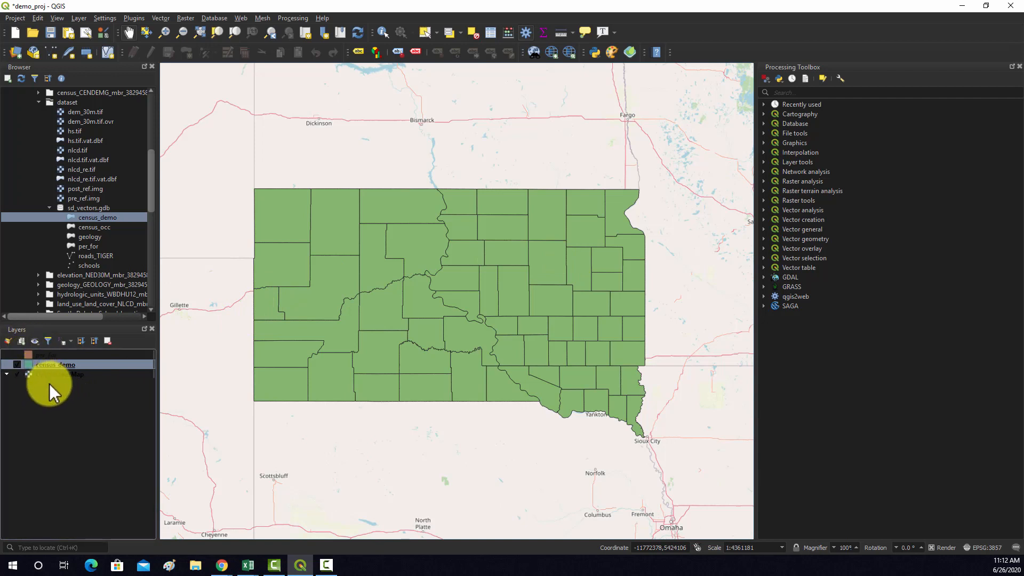
right_click(51, 365)
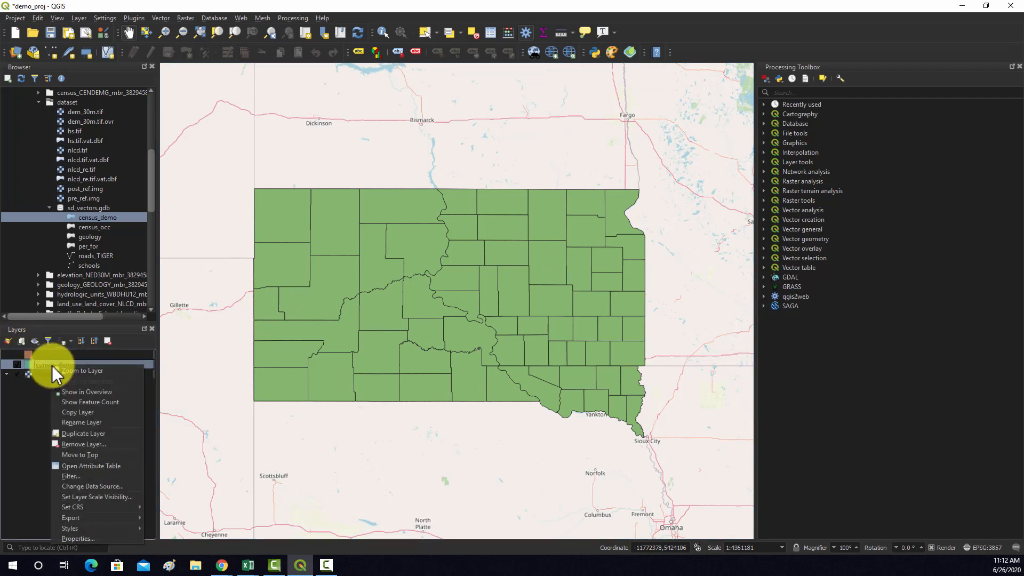
click(88, 370)
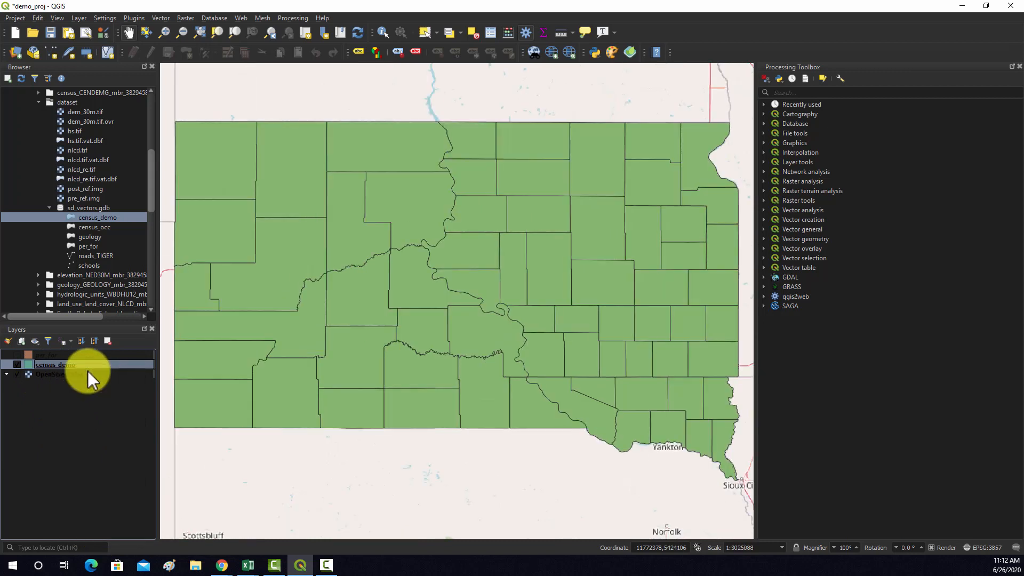
Open the attribute table of the census_demo layer, examine its fields and records, and close it
right_click(49, 363)
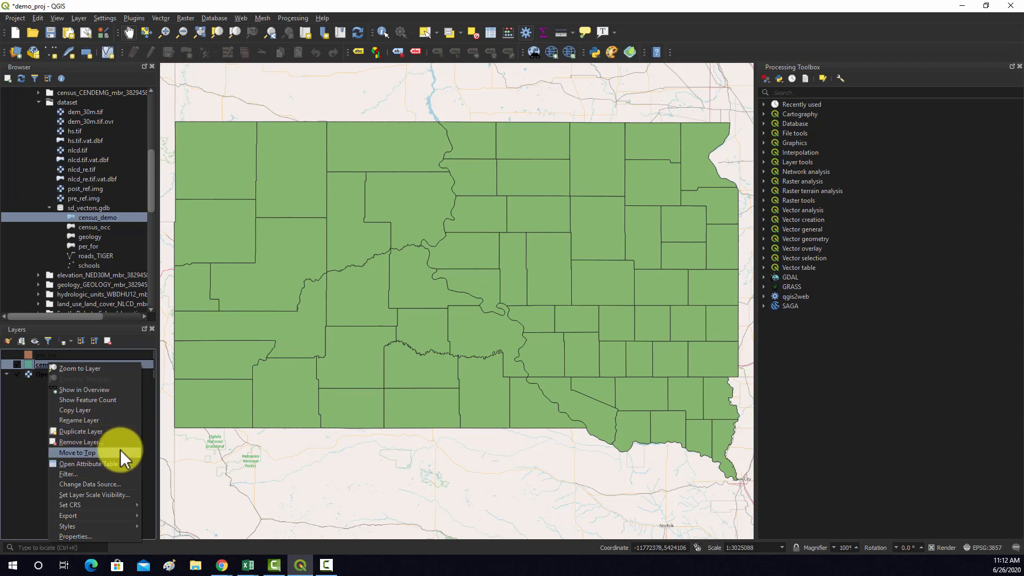
click(68, 465)
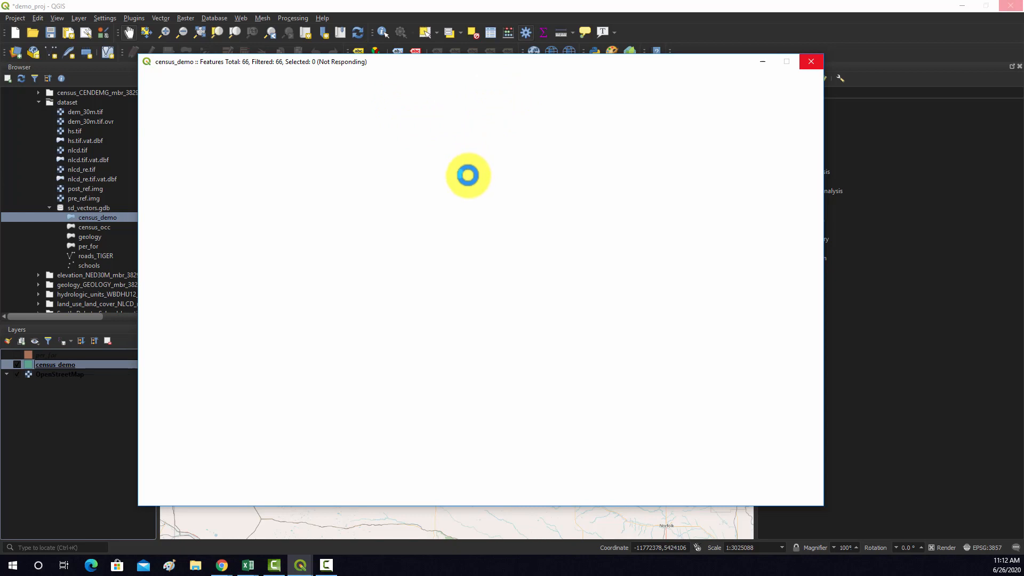
click(811, 65)
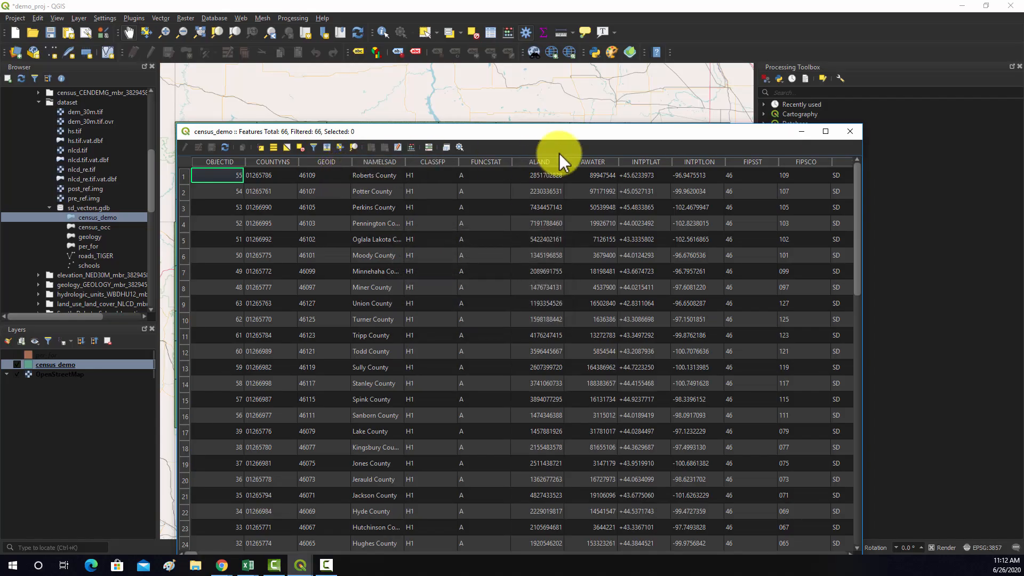
drag(552, 130, 510, 66)
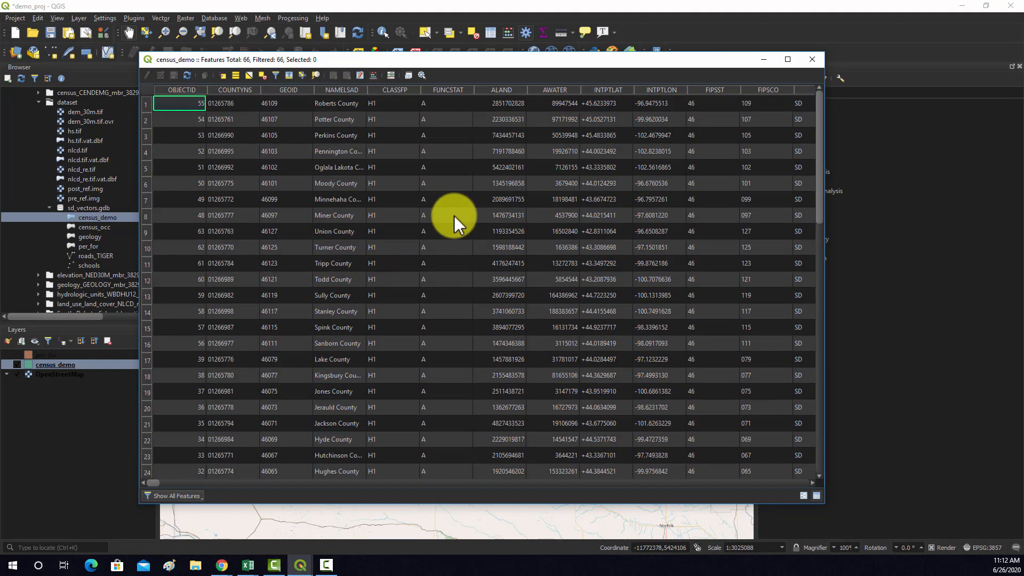
drag(157, 480, 223, 368)
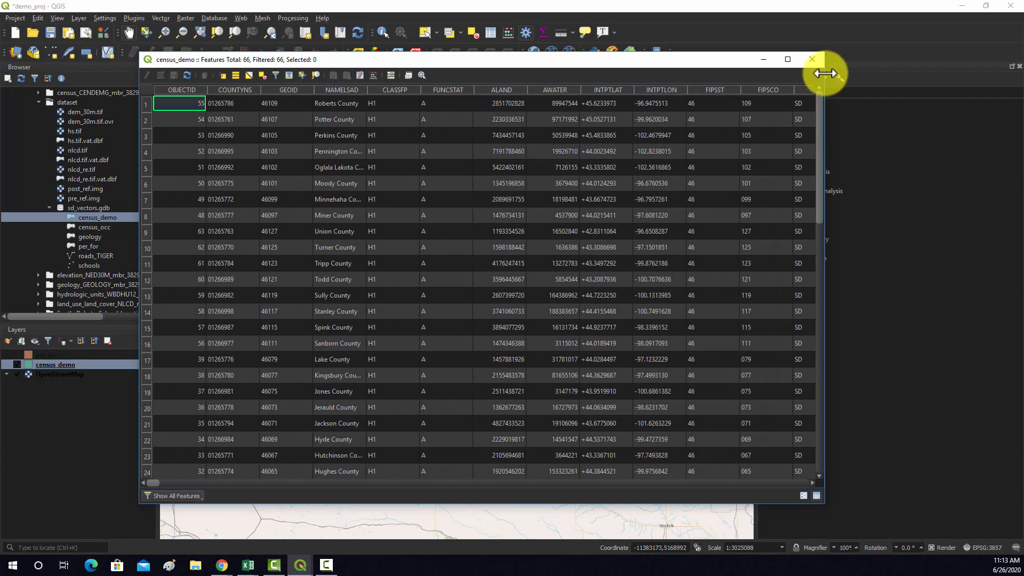
click(812, 59)
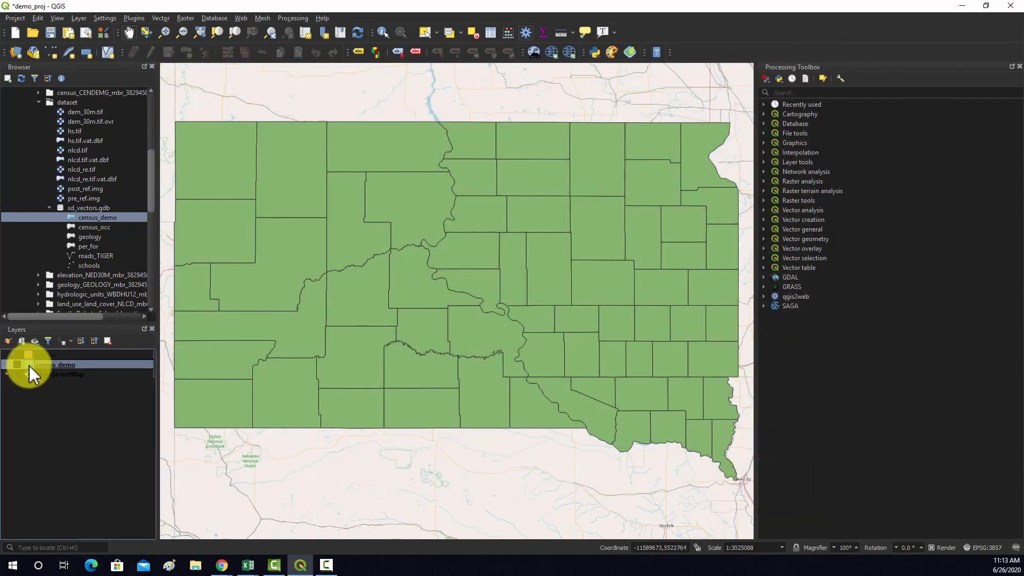
Examine the census_demo layer's source coordinate reference system and symbology in its properties, and close them without changes
right_click(43, 365)
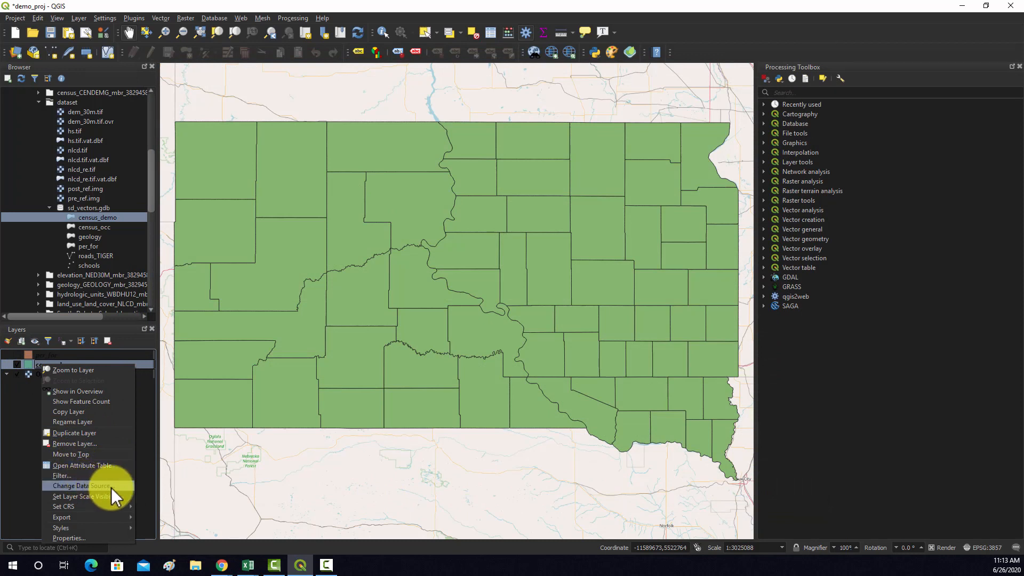
mouse_move(98, 514)
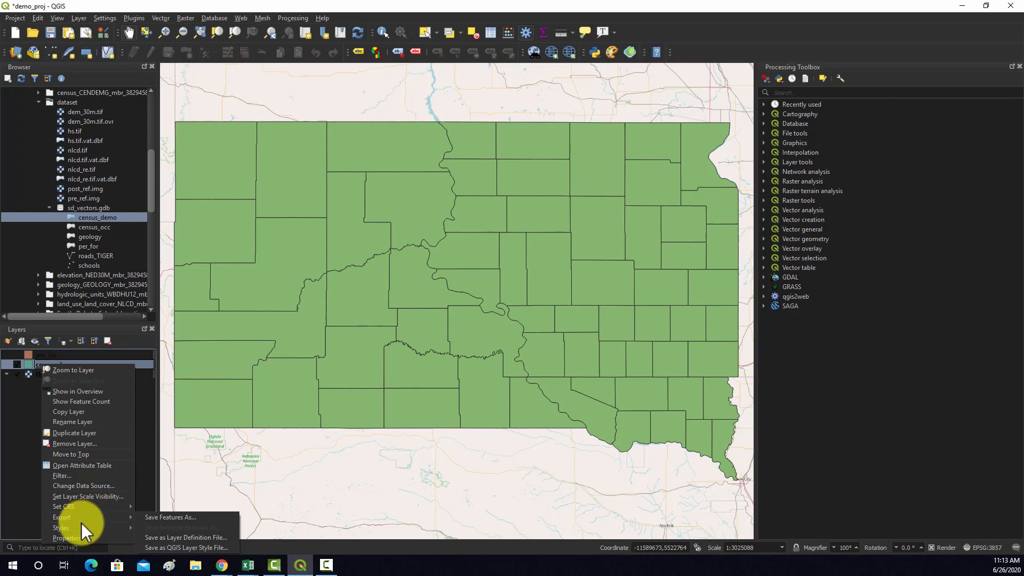
click(80, 538)
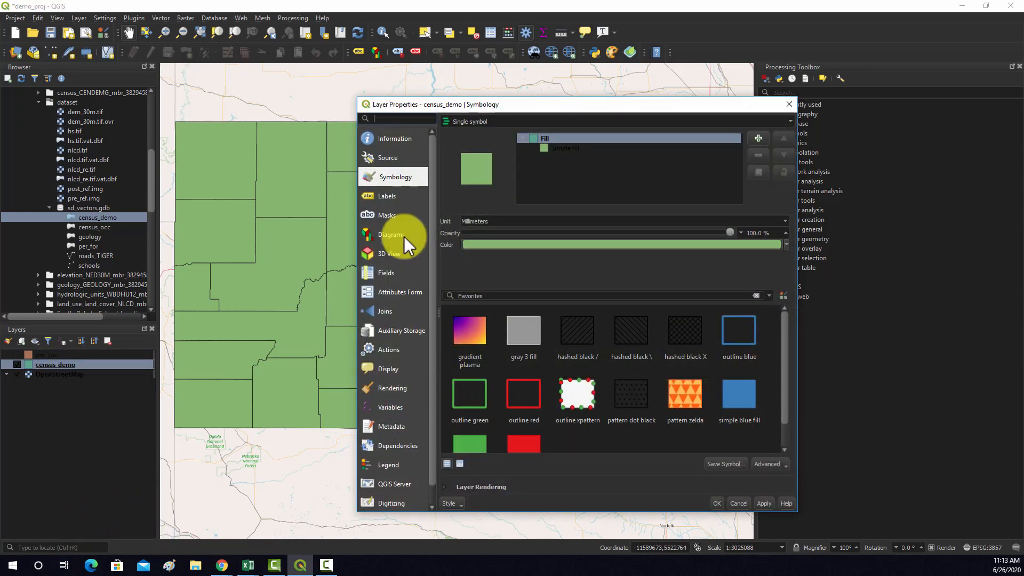
click(392, 156)
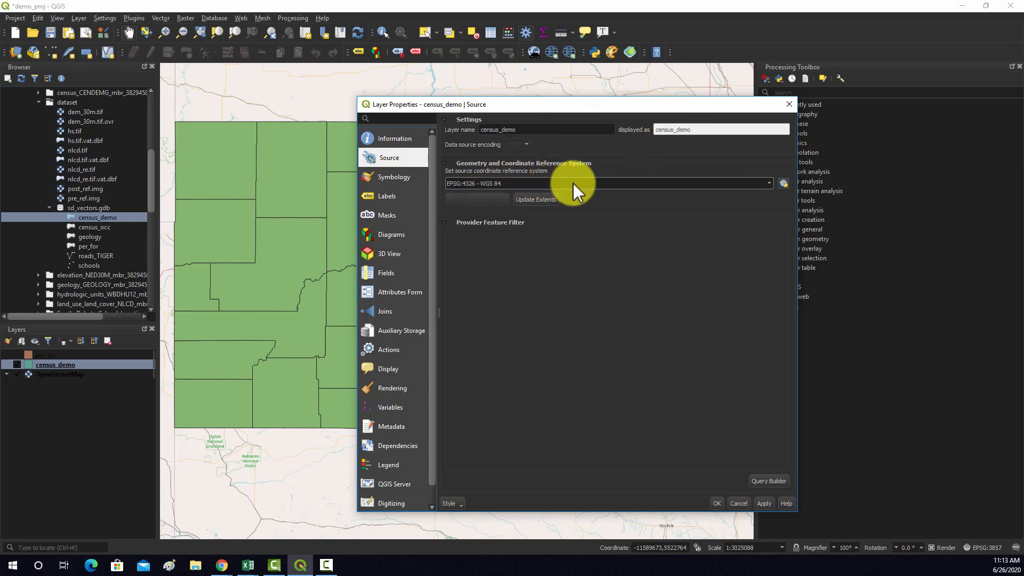
mouse_move(537, 184)
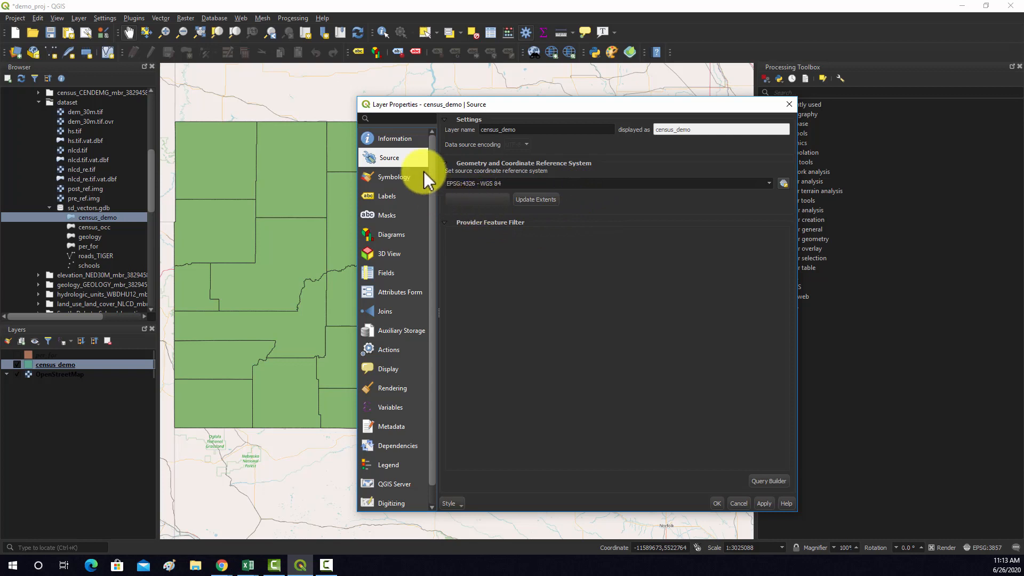
click(389, 174)
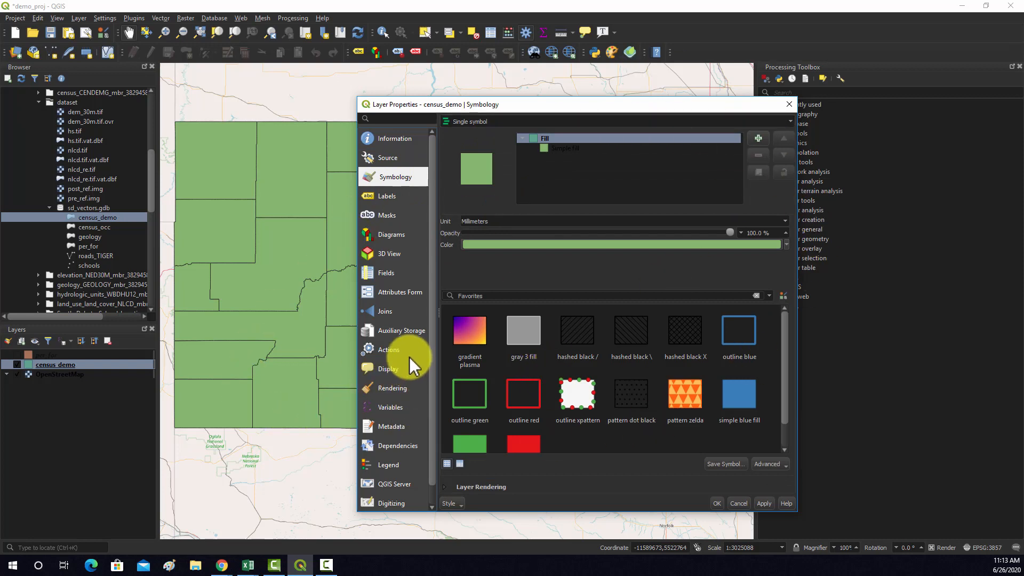
scroll(408, 356, down, 1)
scroll(409, 357, up, 1)
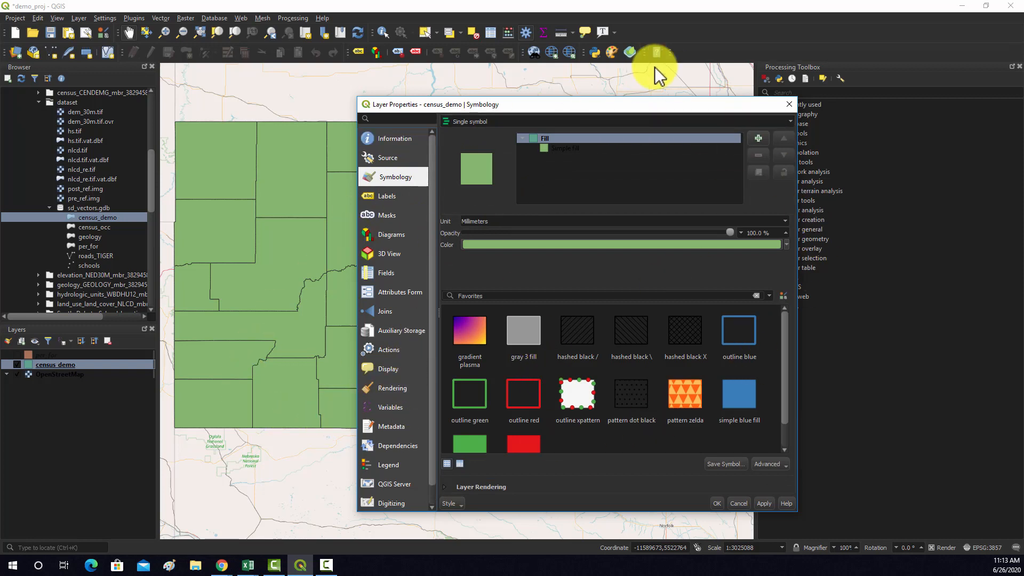
click(790, 104)
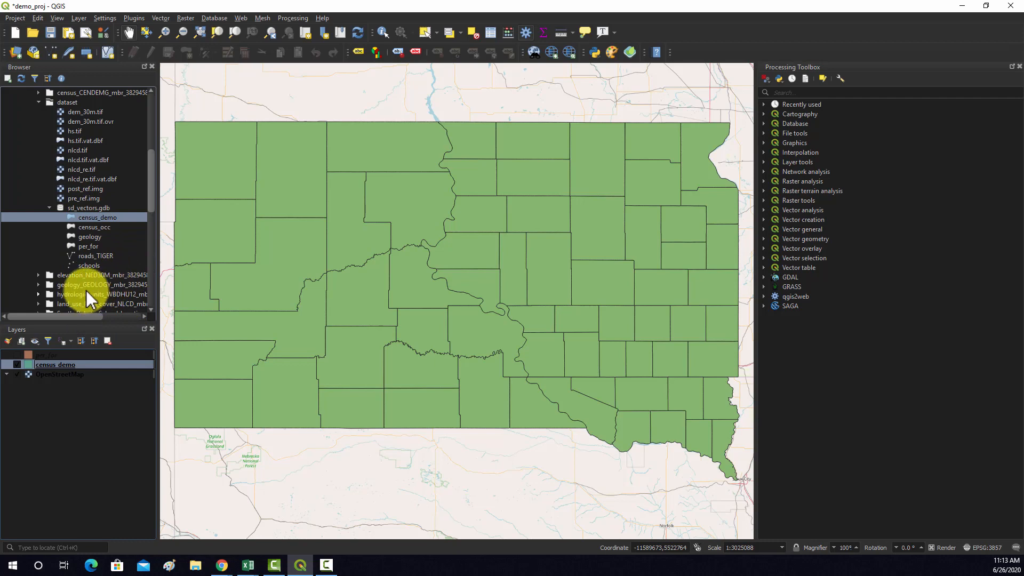
Add the roads_TIGER layer from sd_vectors.gdb to the map, accepting the preselected inverse UTM zone 13N, NAD83 to WGS 84 (1) transformation
click(89, 256)
double_click(91, 256)
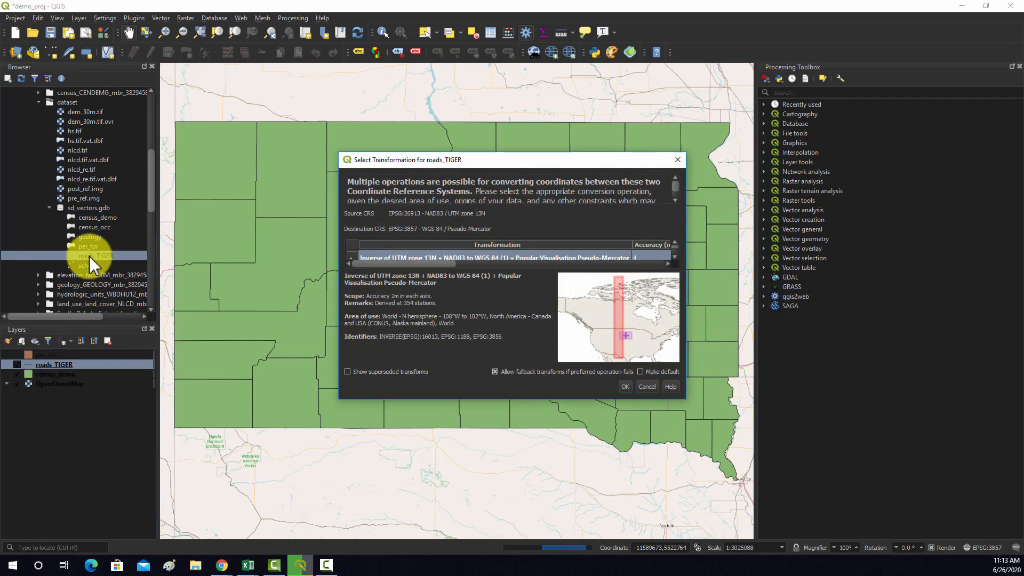
click(625, 386)
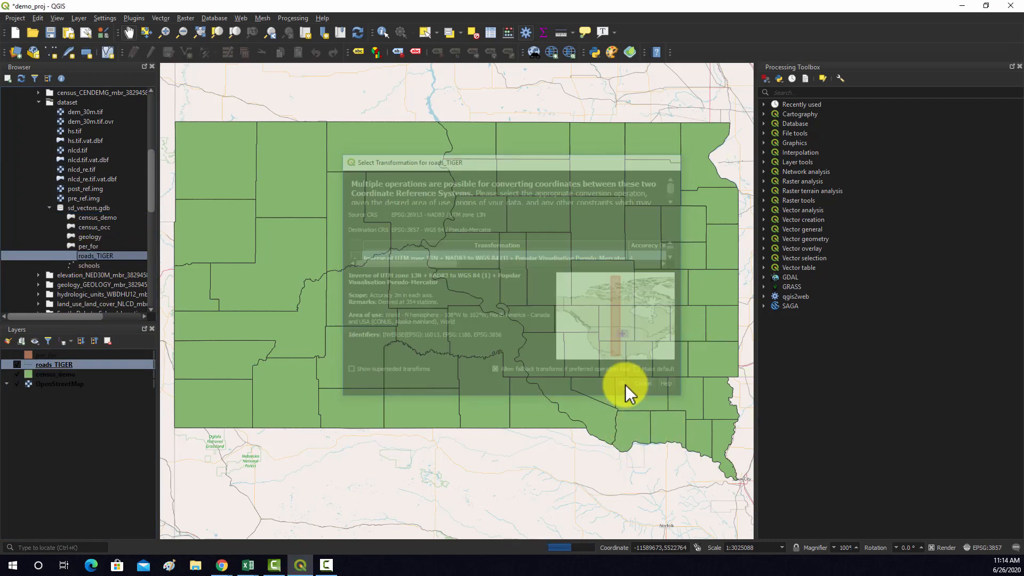
Add the schools layer from sd_vectors.gdb to the map and view its points across the state
scroll(350, 349, up, 3)
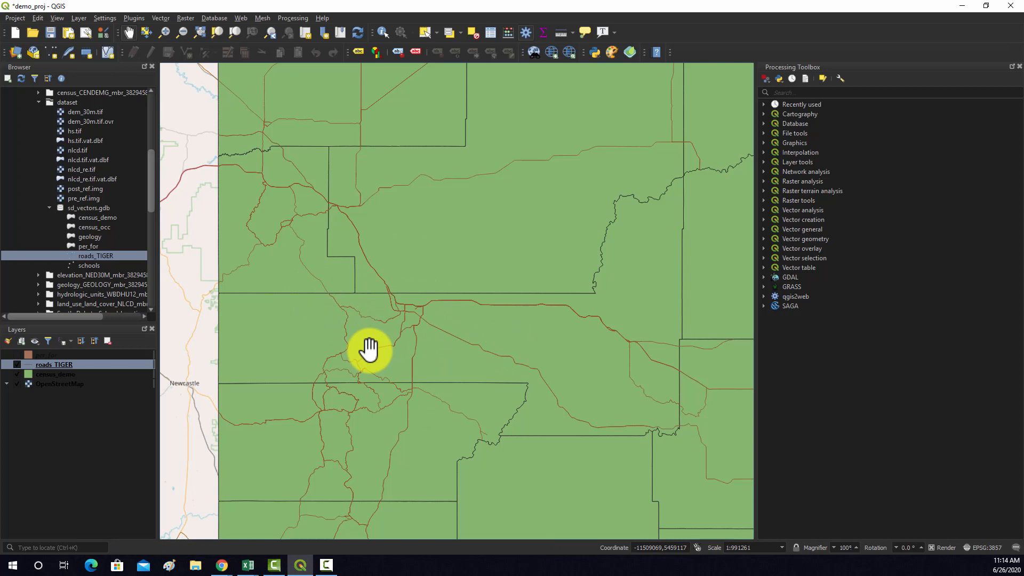
click(88, 266)
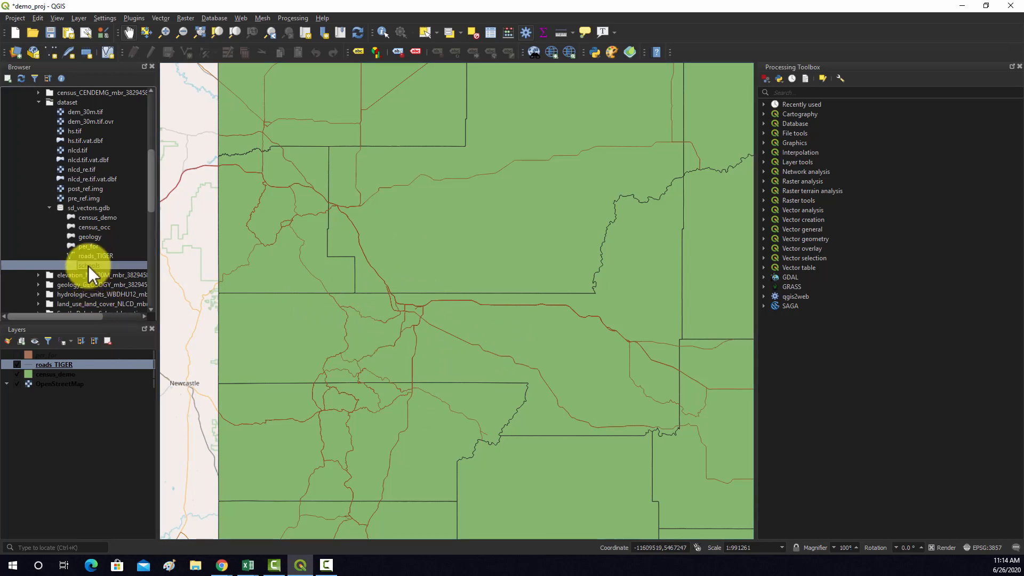
double_click(88, 265)
drag(628, 293, 477, 298)
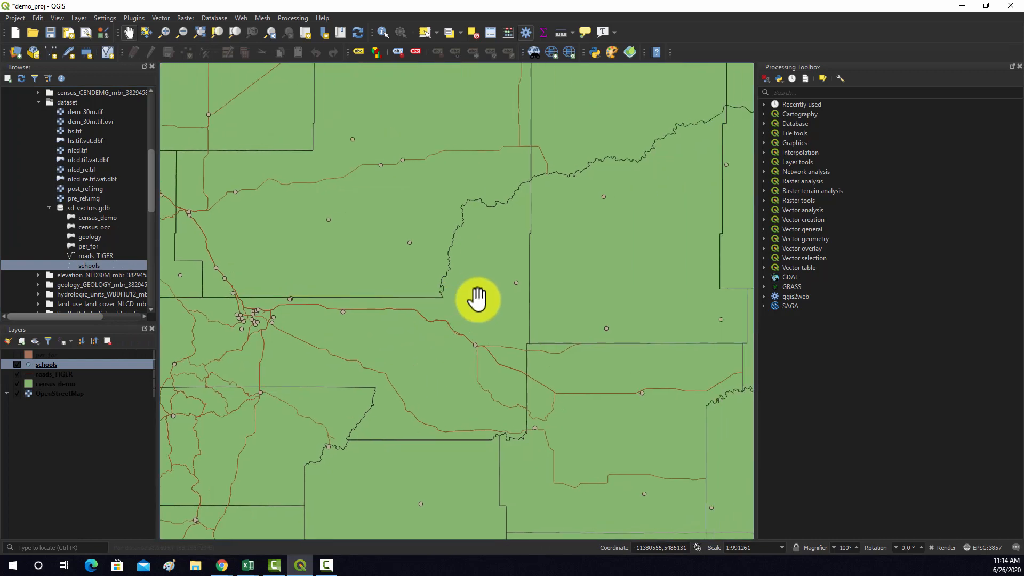
scroll(478, 299, down, 2)
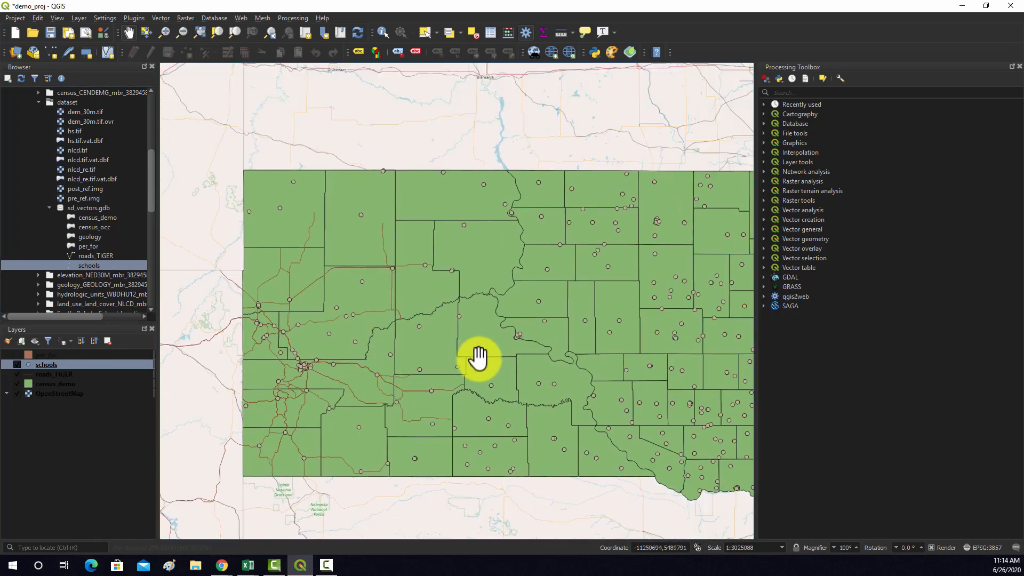
drag(479, 358, 437, 343)
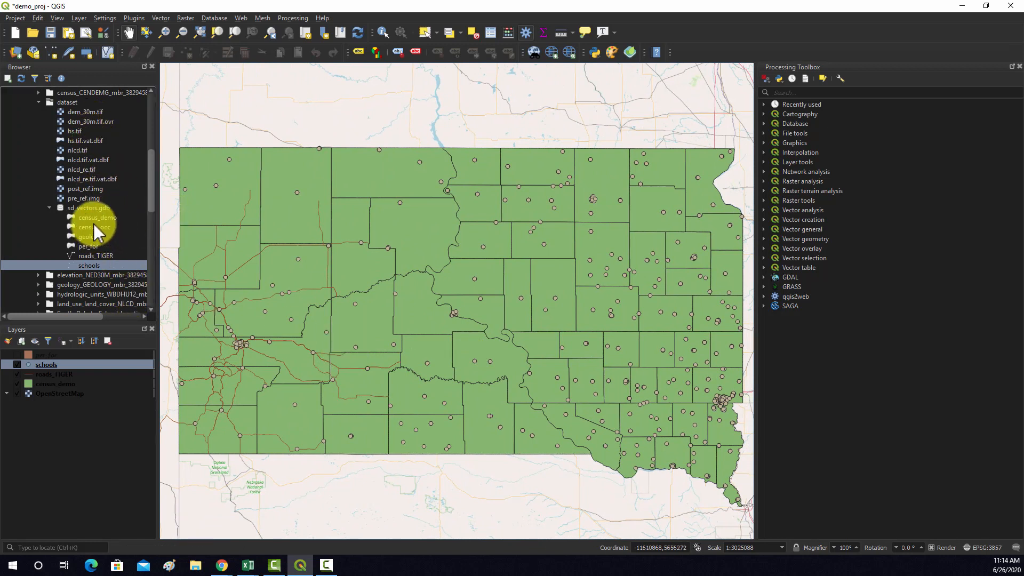
Add the dem_30m.tif raster from the dataset folder to the map and inspect its terrain detail up close
scroll(93, 232, up, 3)
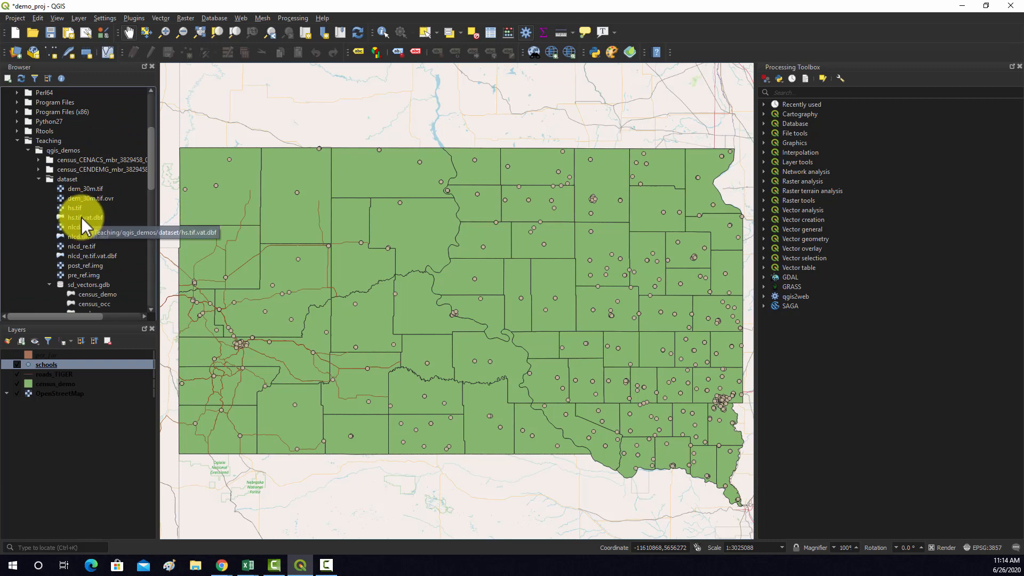
double_click(80, 190)
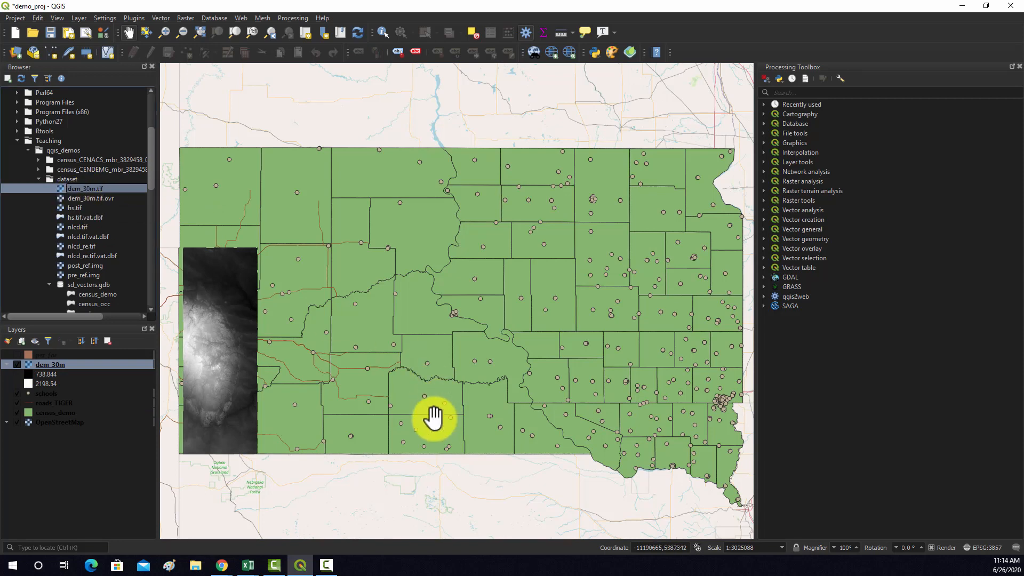
scroll(304, 349, up, 2)
scroll(293, 339, up, 4)
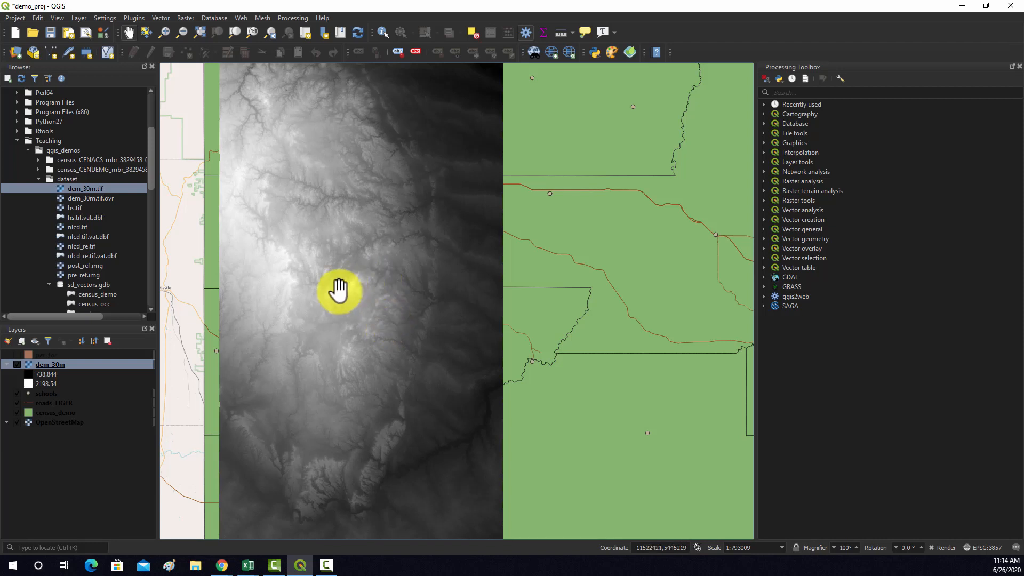
drag(343, 210, 339, 250)
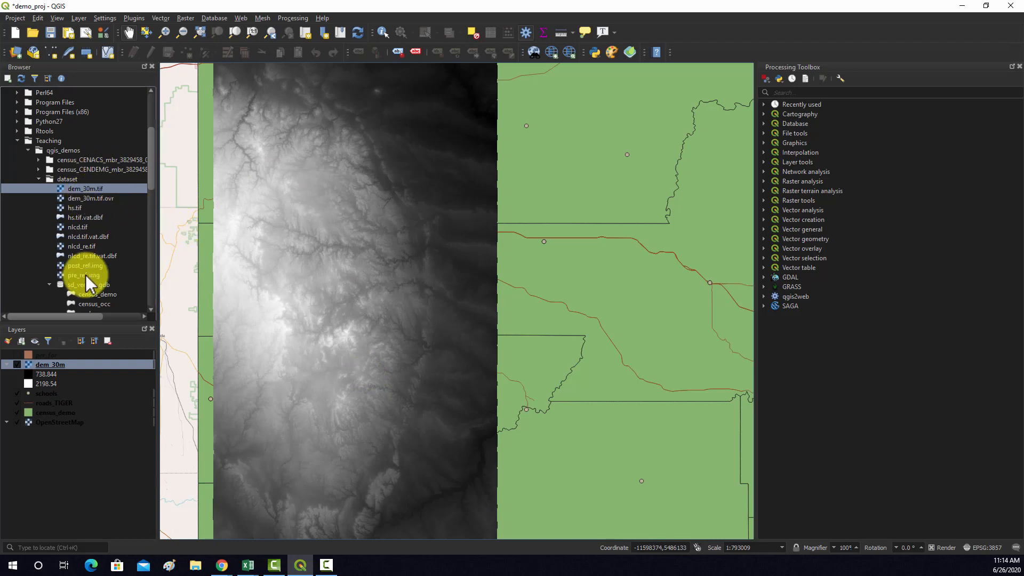
Add the nlcd.tif raster to the map, accepting the preselected inverse UTM zone 14N, NAD83 to WGS 84 (1) transformation
click(79, 228)
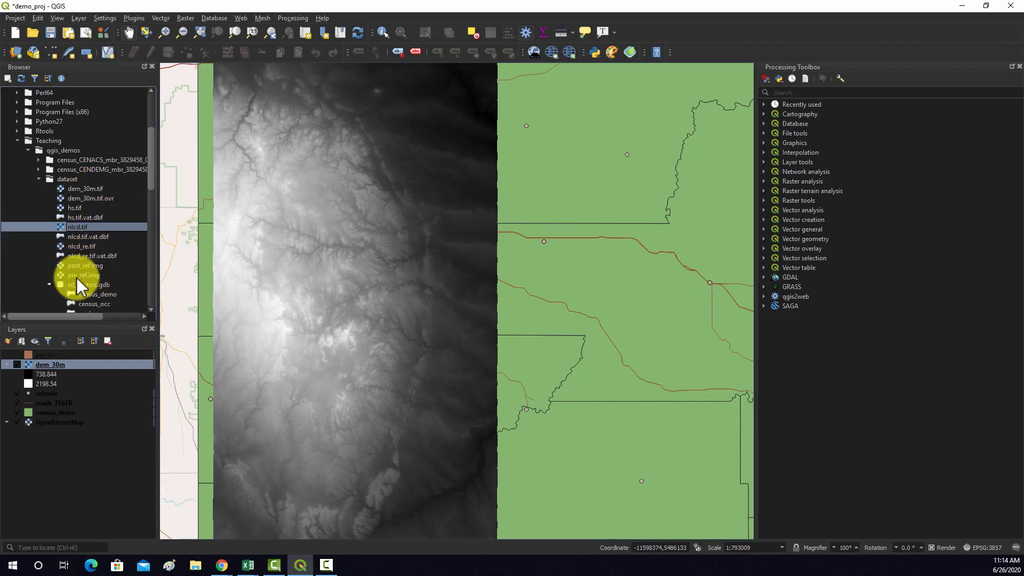
double_click(80, 228)
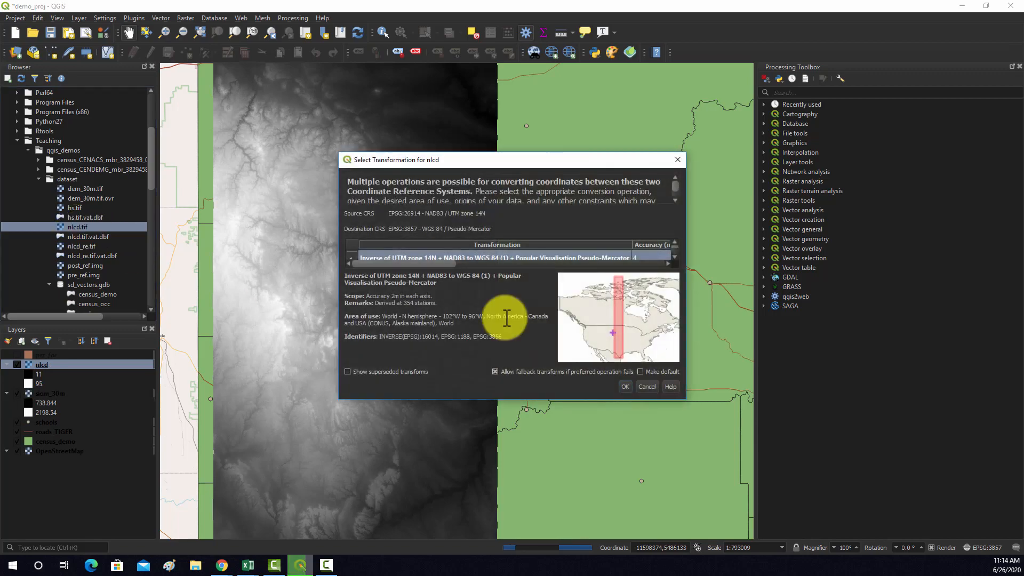
click(625, 387)
scroll(538, 365, down, 3)
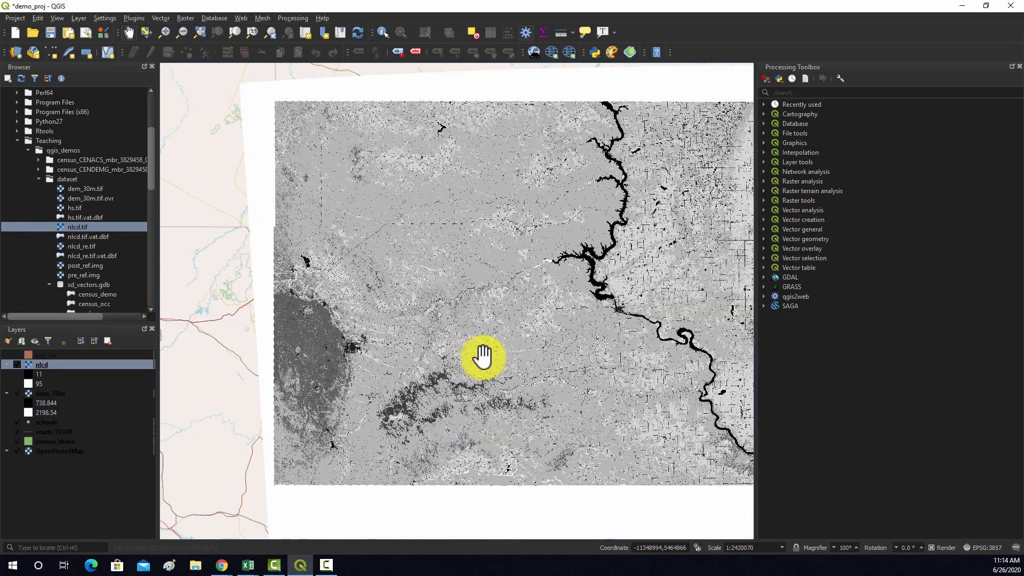
drag(480, 358, 462, 361)
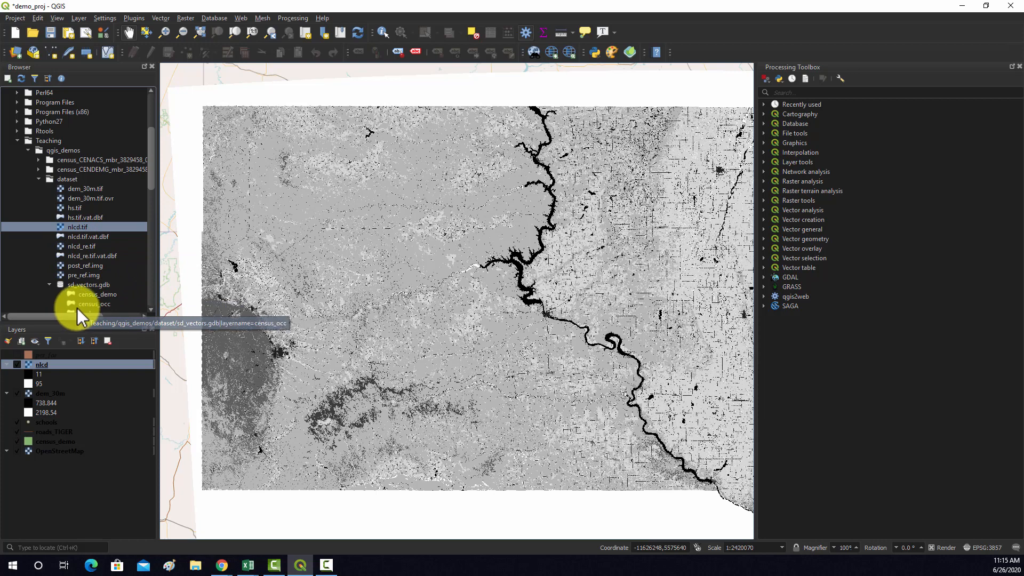
Add the post_ref.img raster to the map, inspect the image up close, and collapse the dataset folder
click(76, 266)
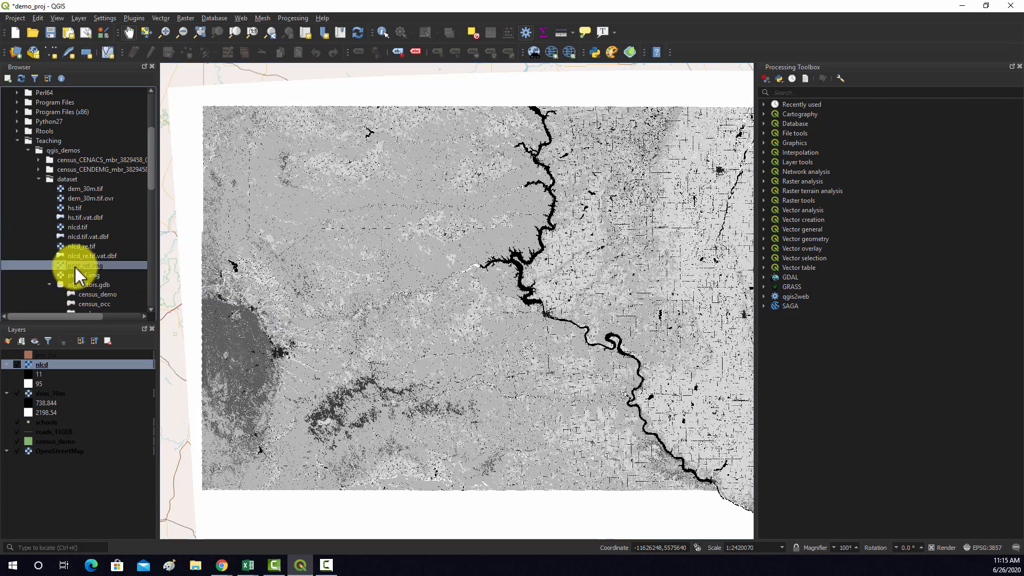
double_click(74, 266)
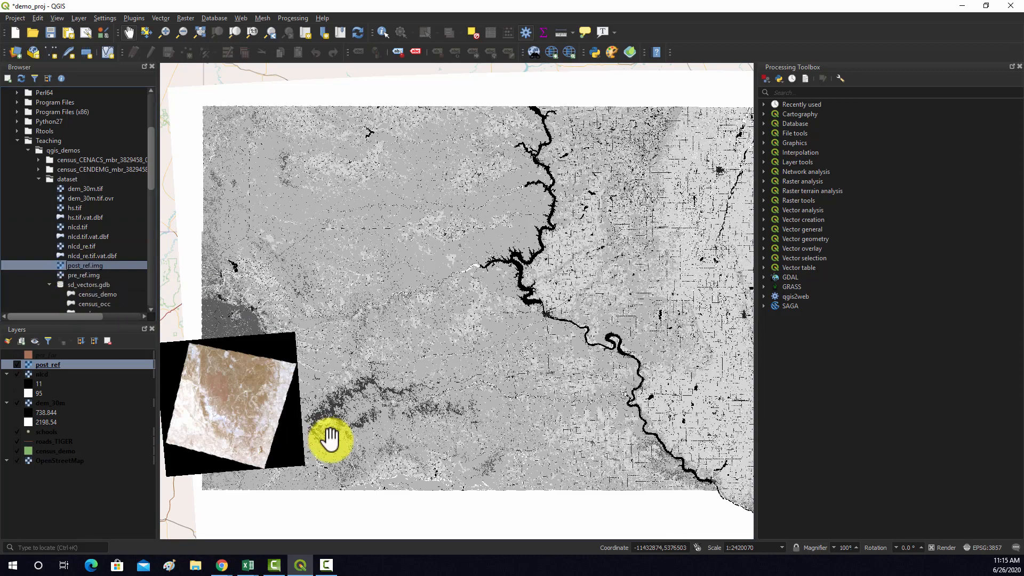
scroll(283, 379, up, 3)
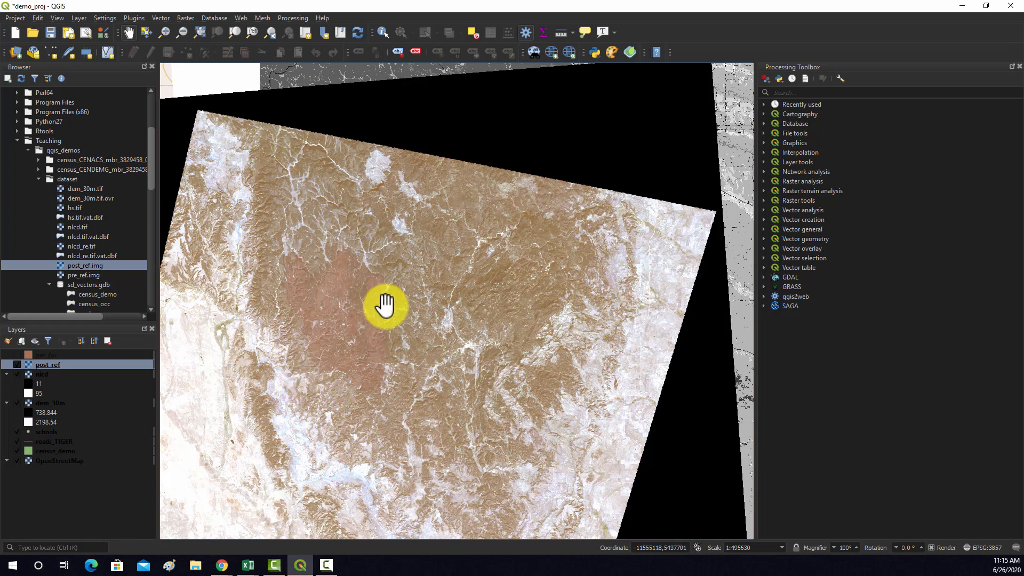
drag(393, 324, 384, 283)
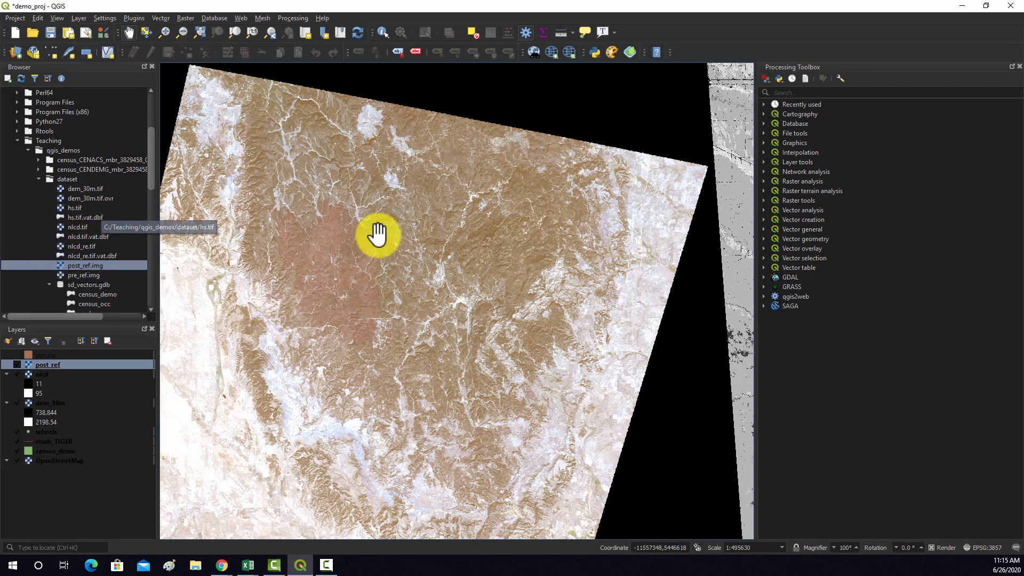
click(38, 179)
scroll(61, 229, down, 10)
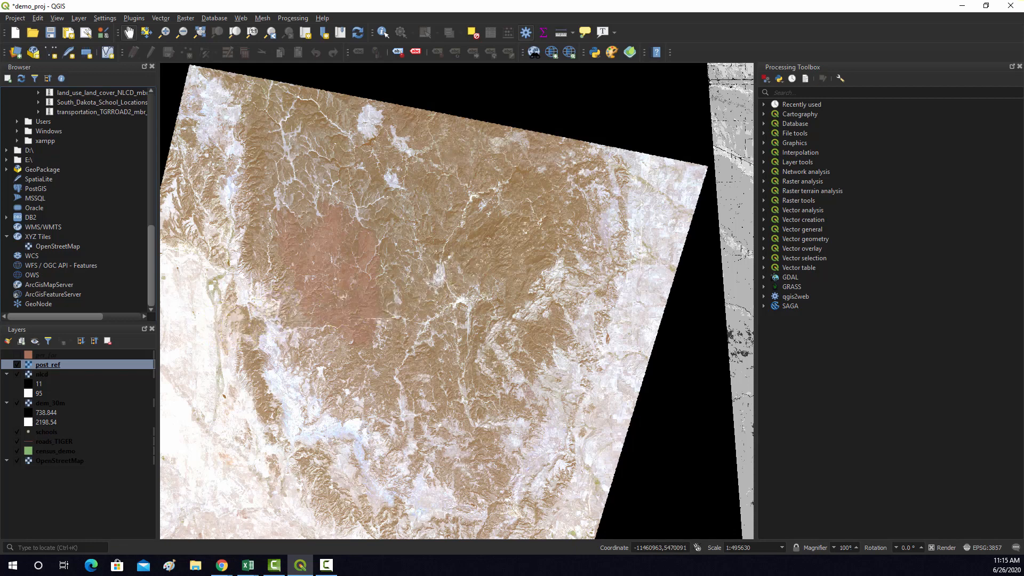
Switch to Chrome and search Google in a new tab for "NAIP web service"
key(alt+Tab)
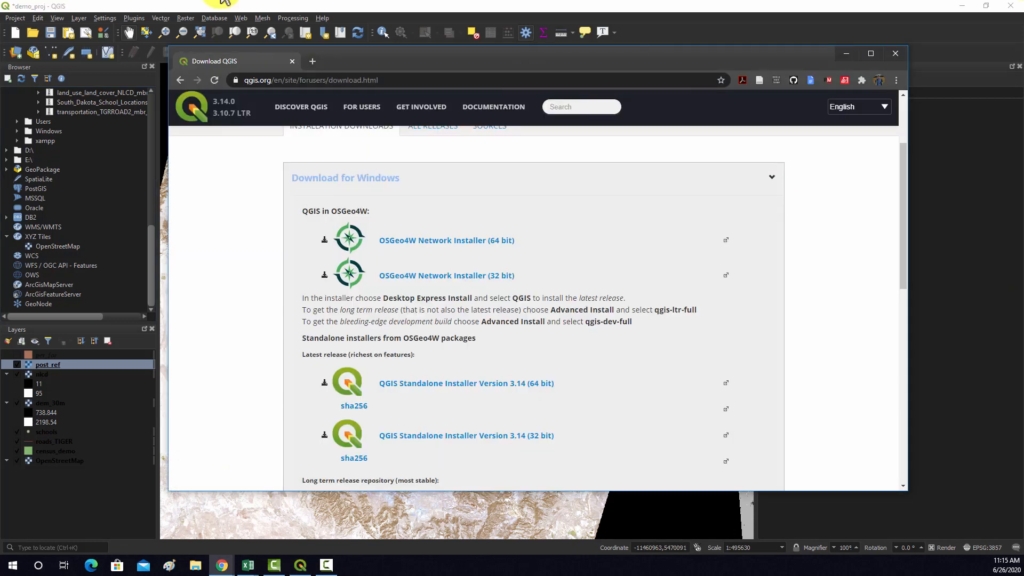
click(312, 60)
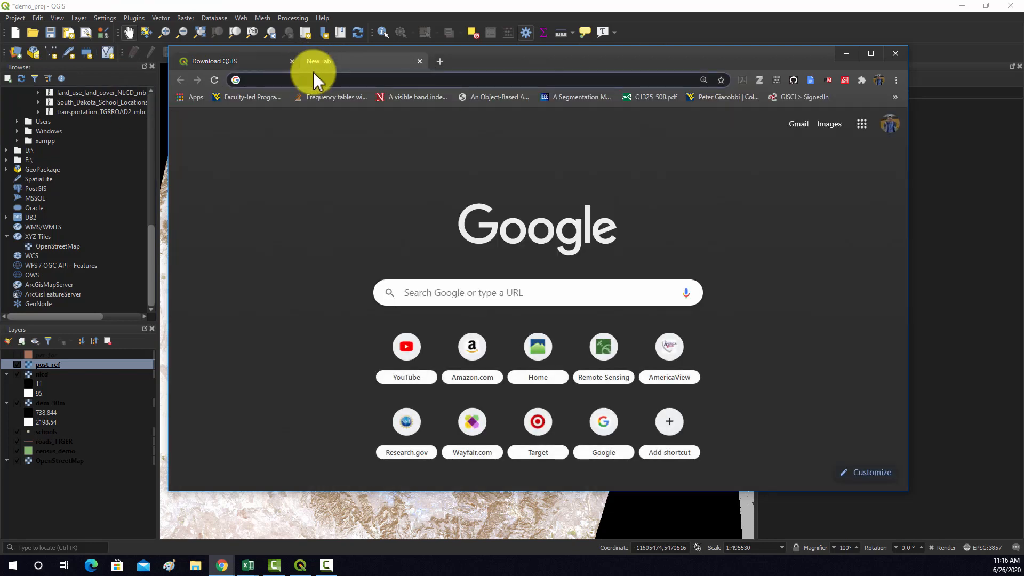
text(N)
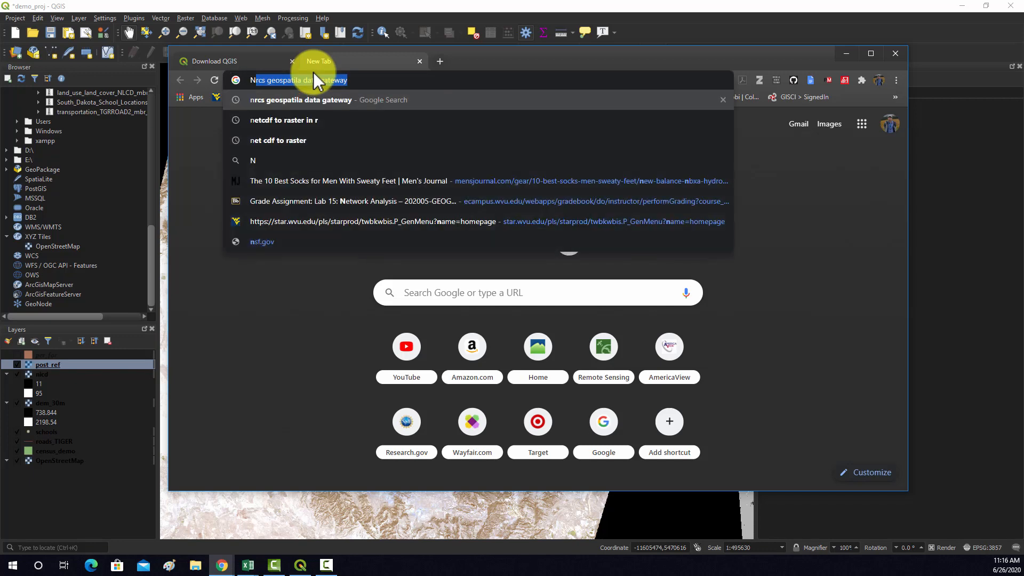
text(AIP)
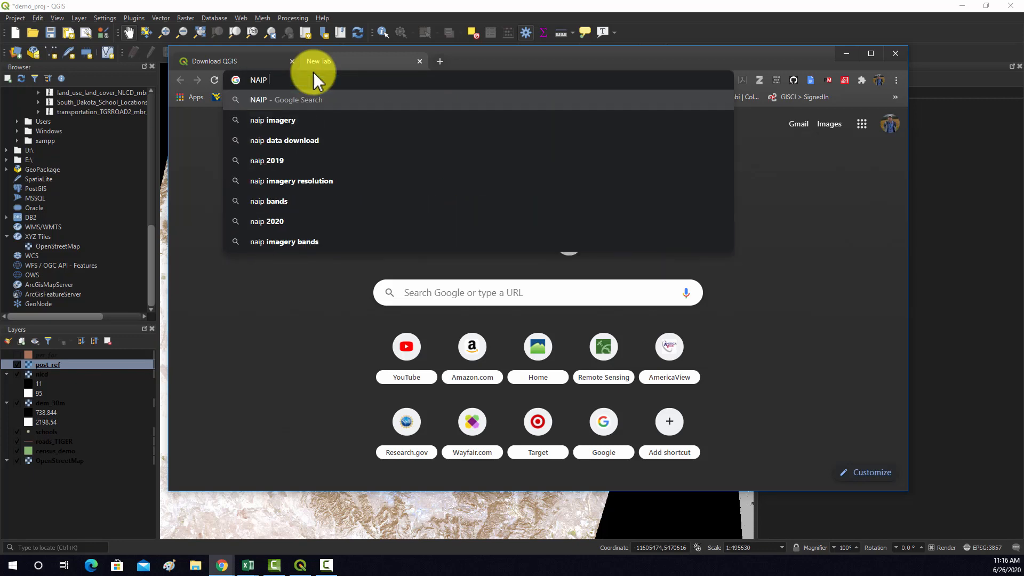
text( web )
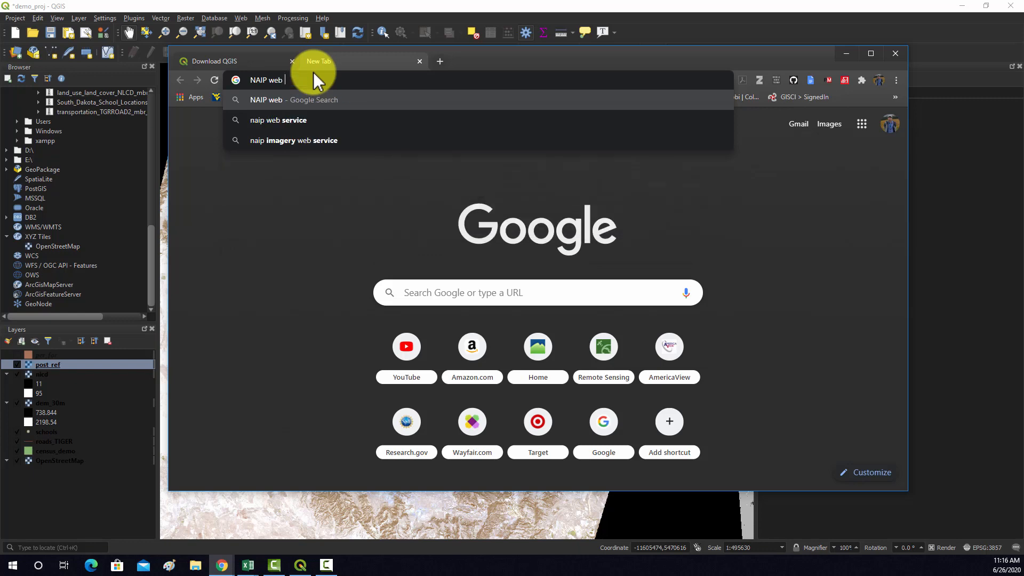
text(service)
key(Return)
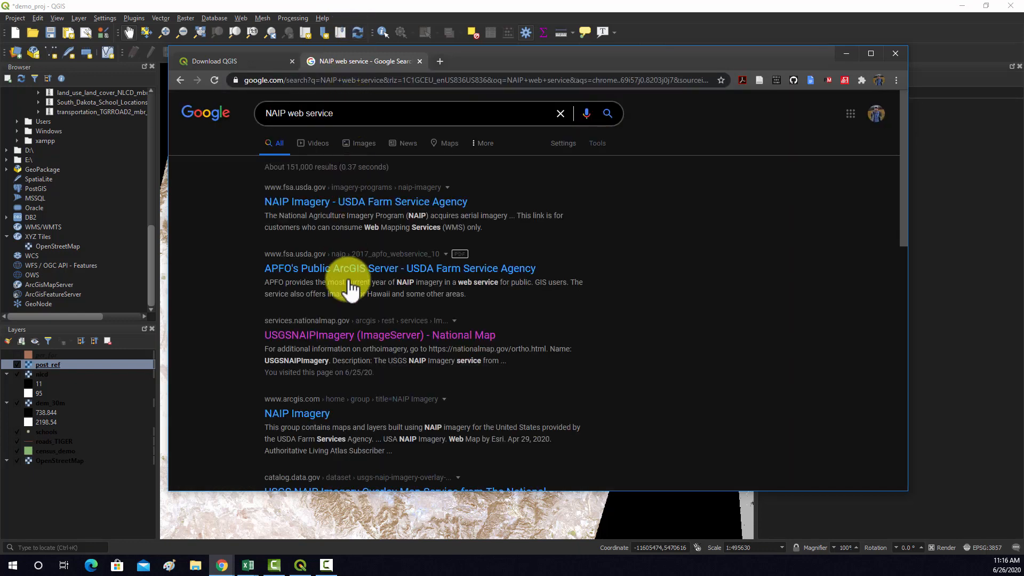
Open the USGSNAIPImagery (ImageServer) search result from the National Map, copy its page URL, and minimize the browser
click(350, 333)
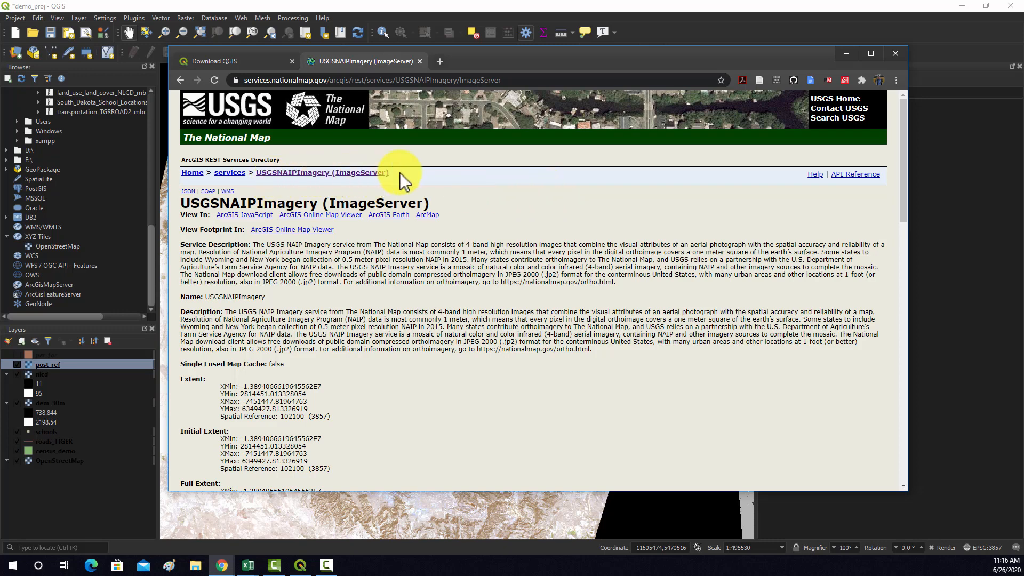
click(534, 81)
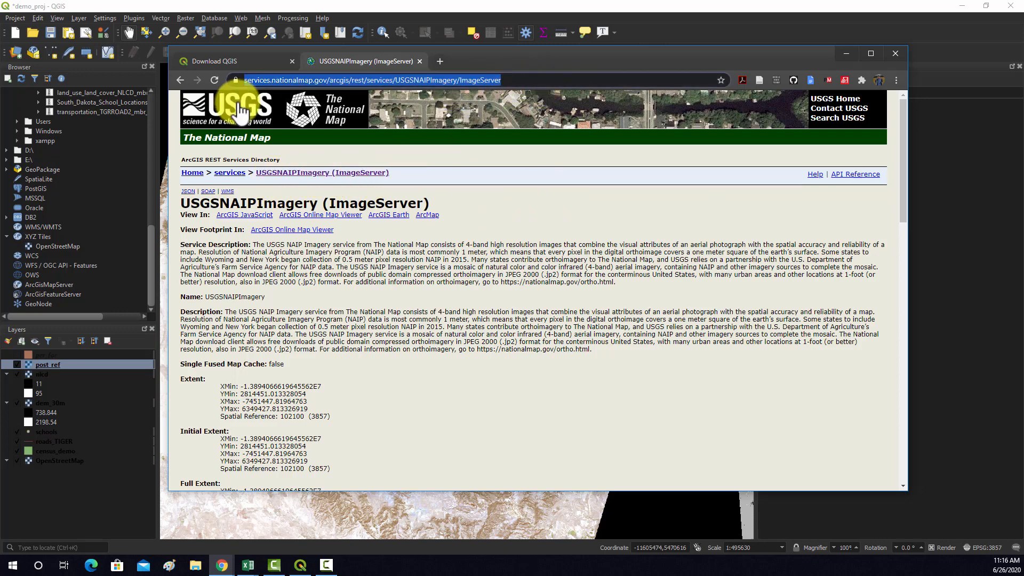
right_click(275, 81)
click(307, 136)
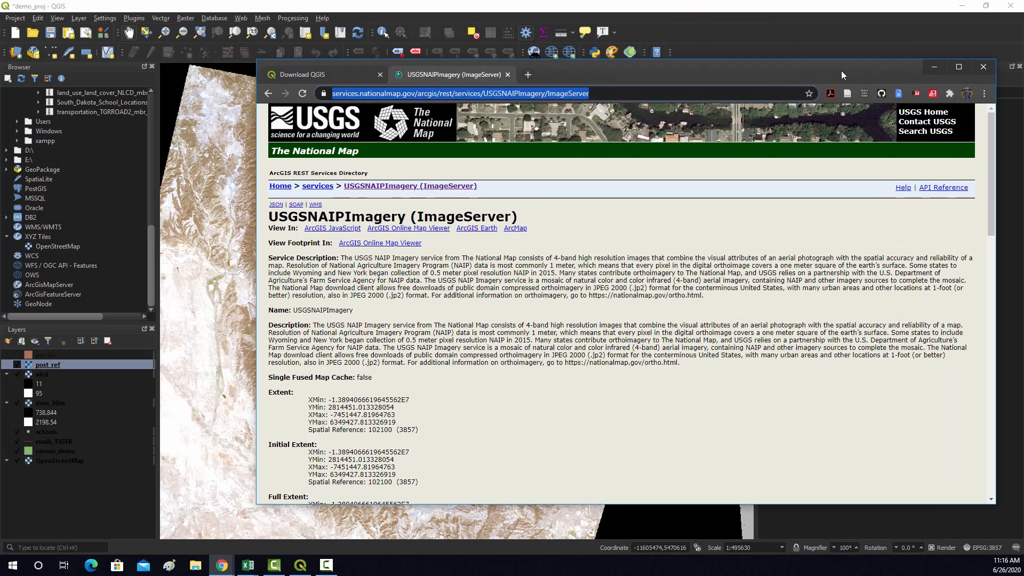
click(846, 54)
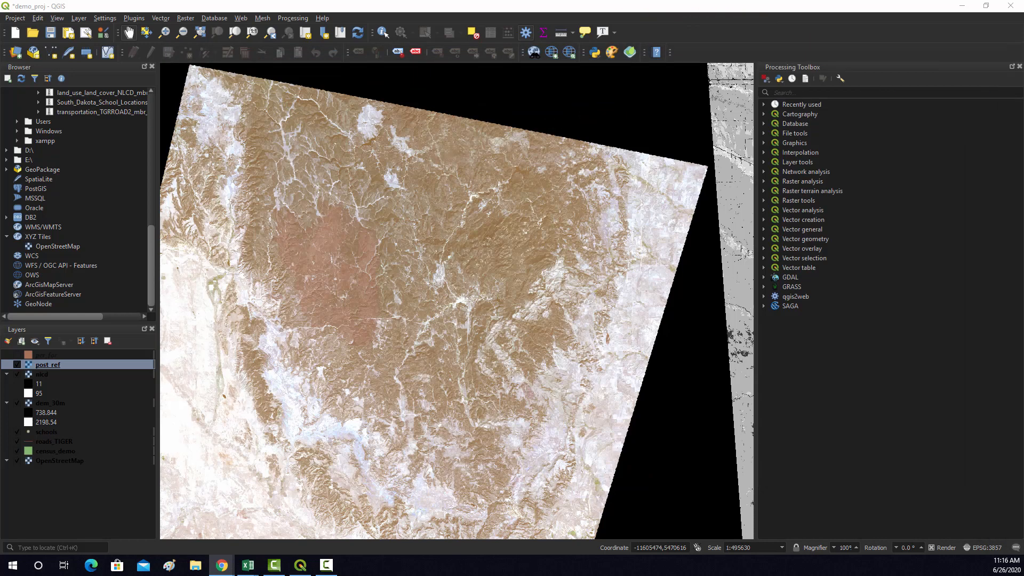
Create an ArcGIS Map Server connection named NAIP with the copied USGSNAIPImagery/ImageServer URL and no authentication, and select the new connection
click(70, 286)
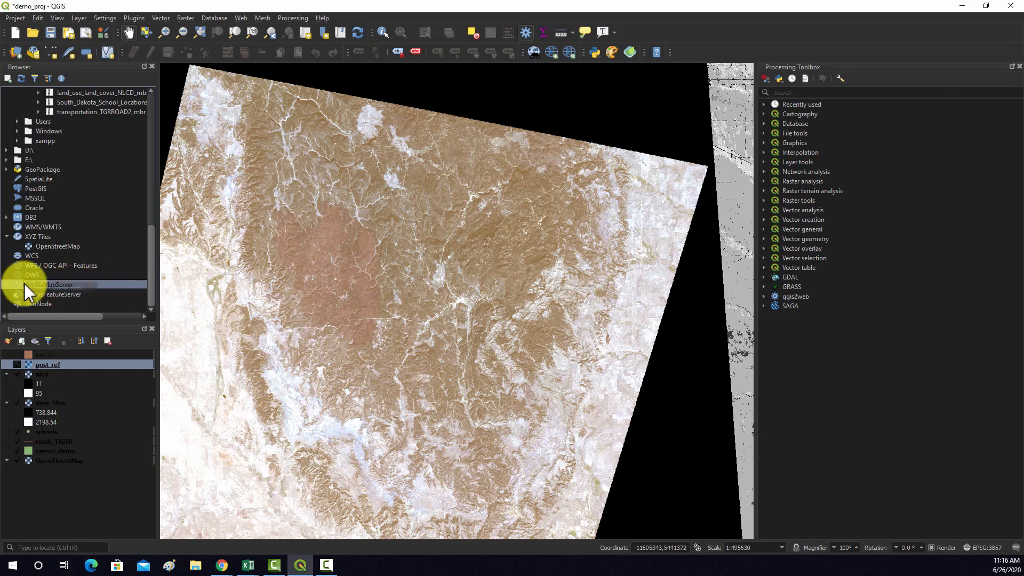
click(46, 286)
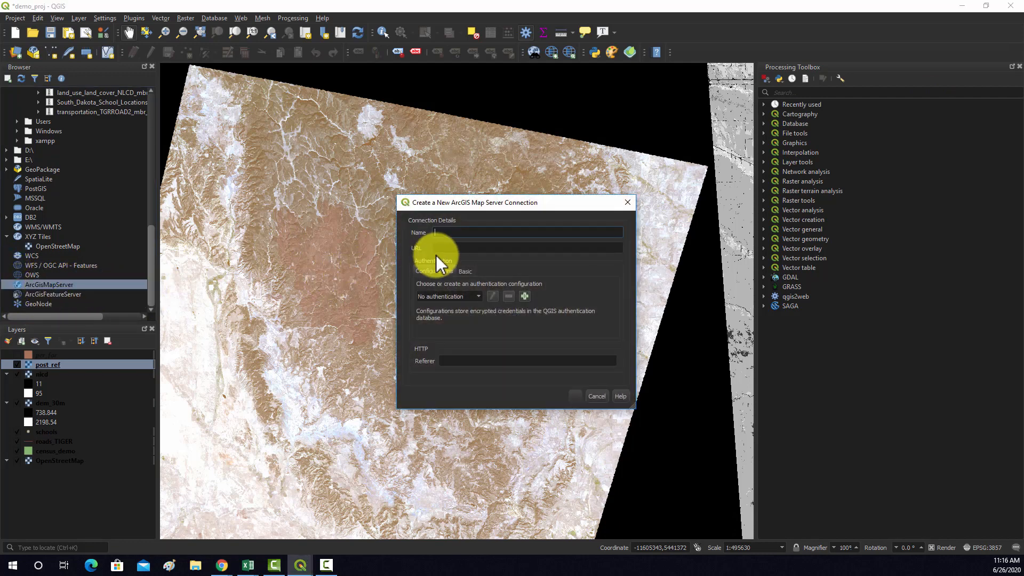
click(459, 295)
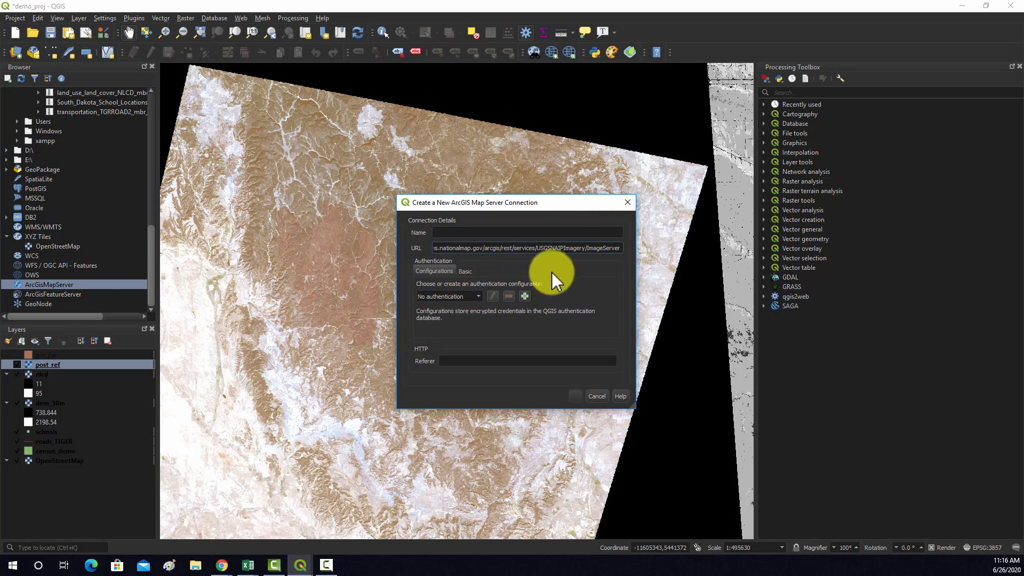
click(443, 233)
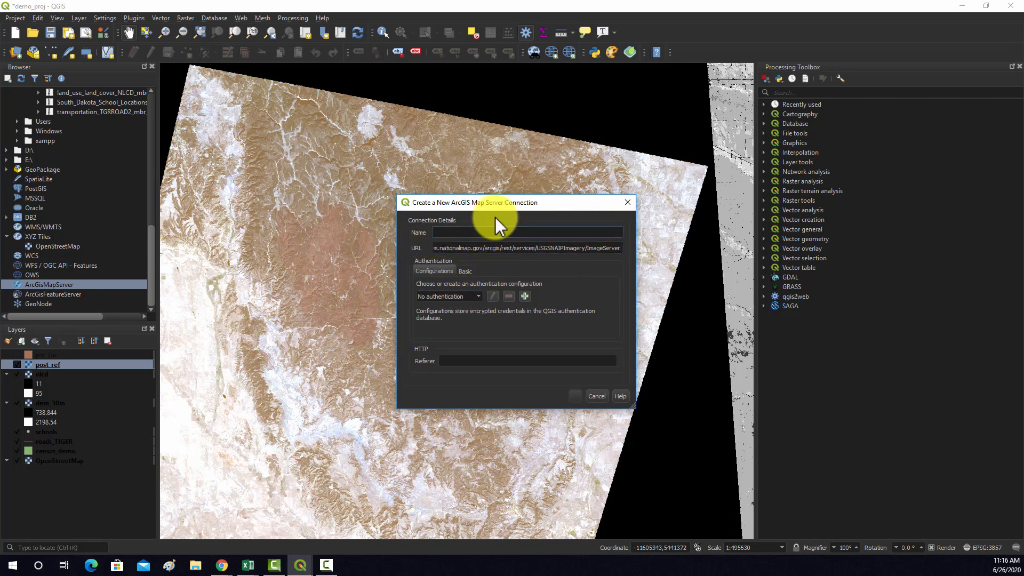
text(NAIP)
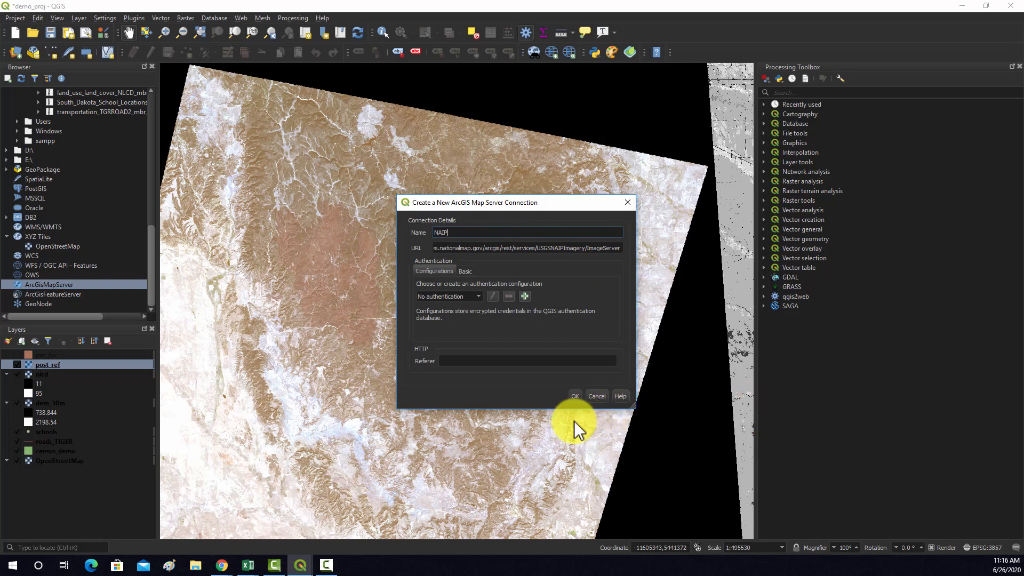
click(574, 397)
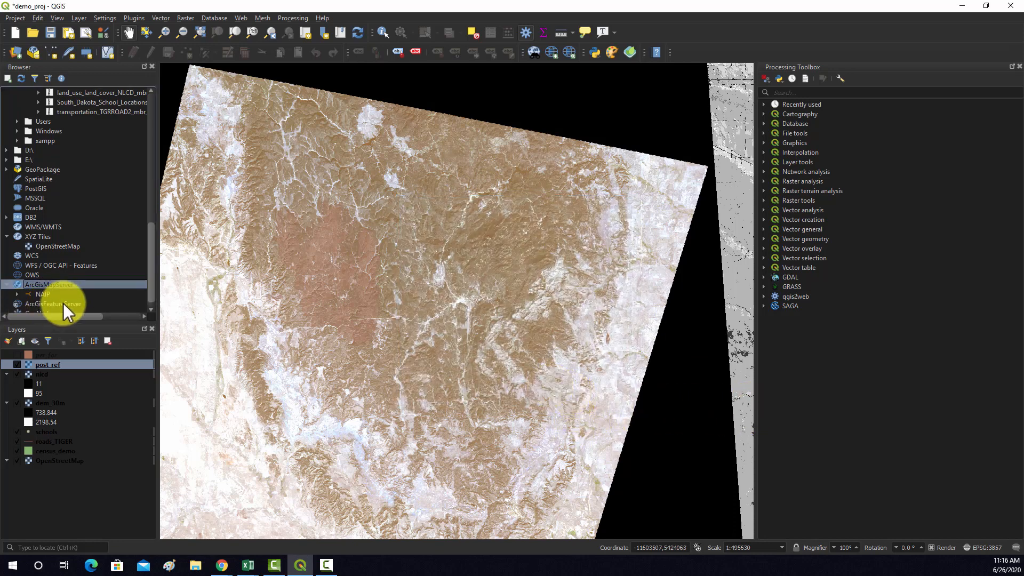
click(39, 293)
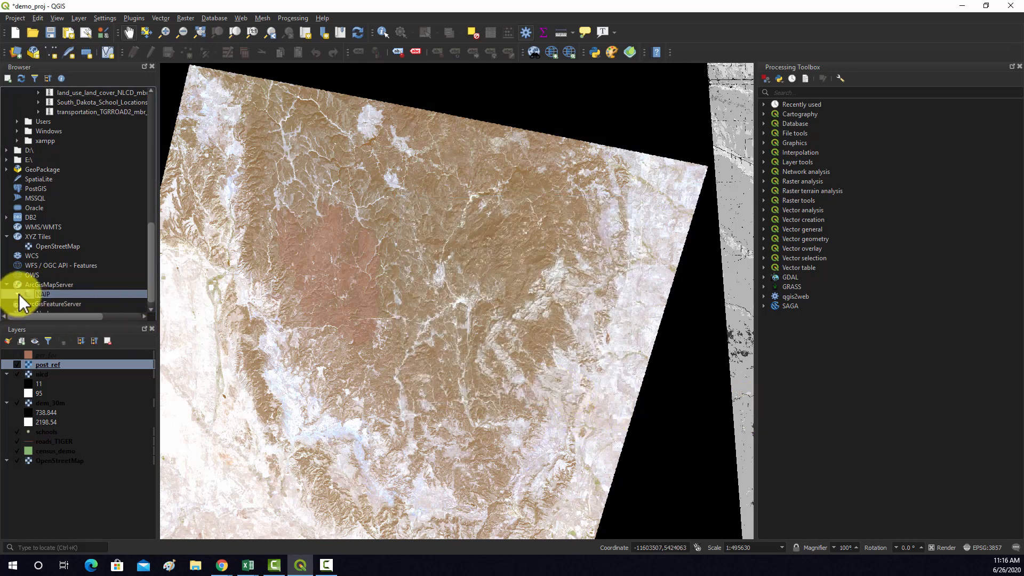
Expand the NAIP ArcGIS Map Server connection and add its USGSNAIPImagery layer to the map
click(18, 293)
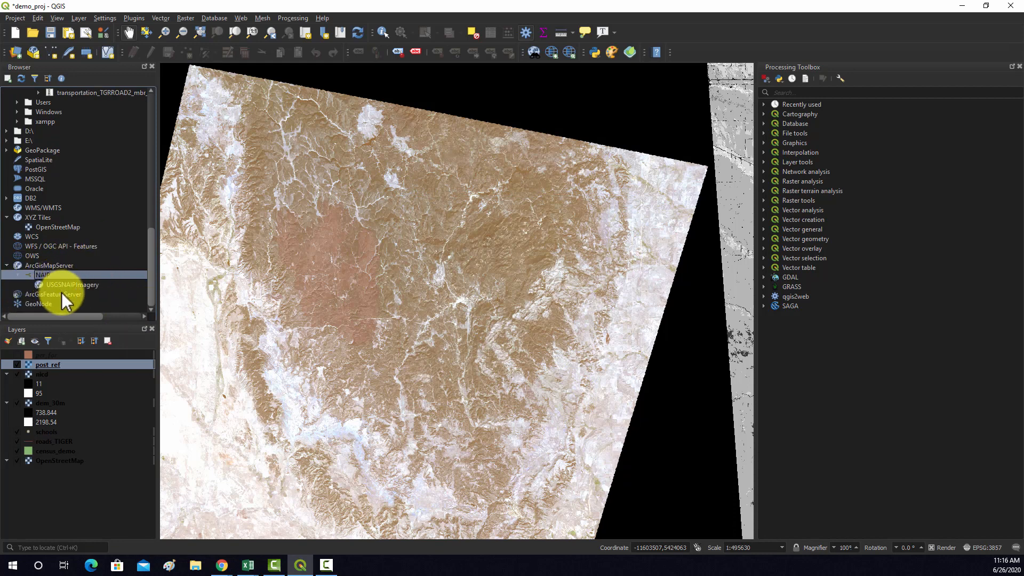
click(69, 286)
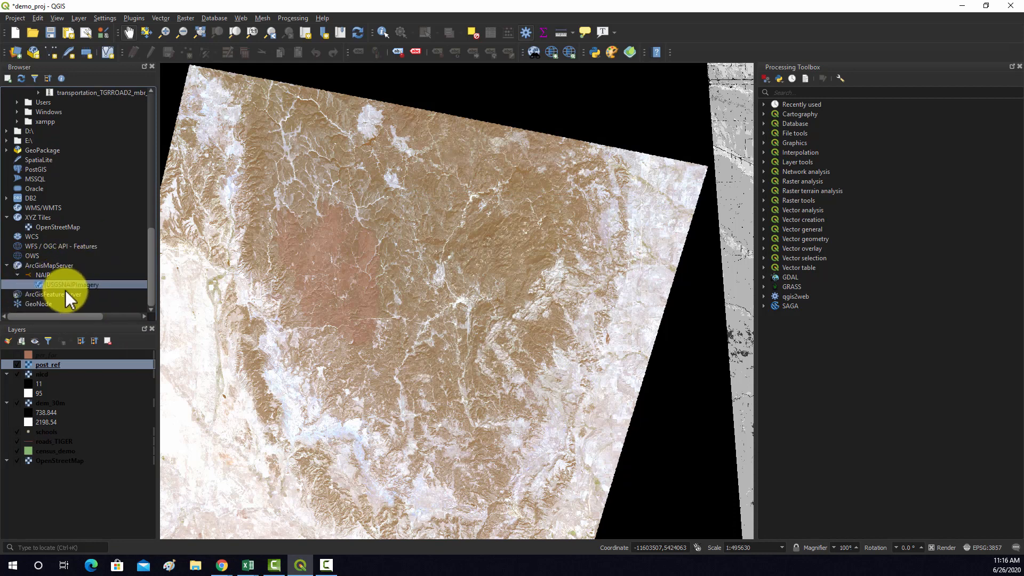
double_click(53, 284)
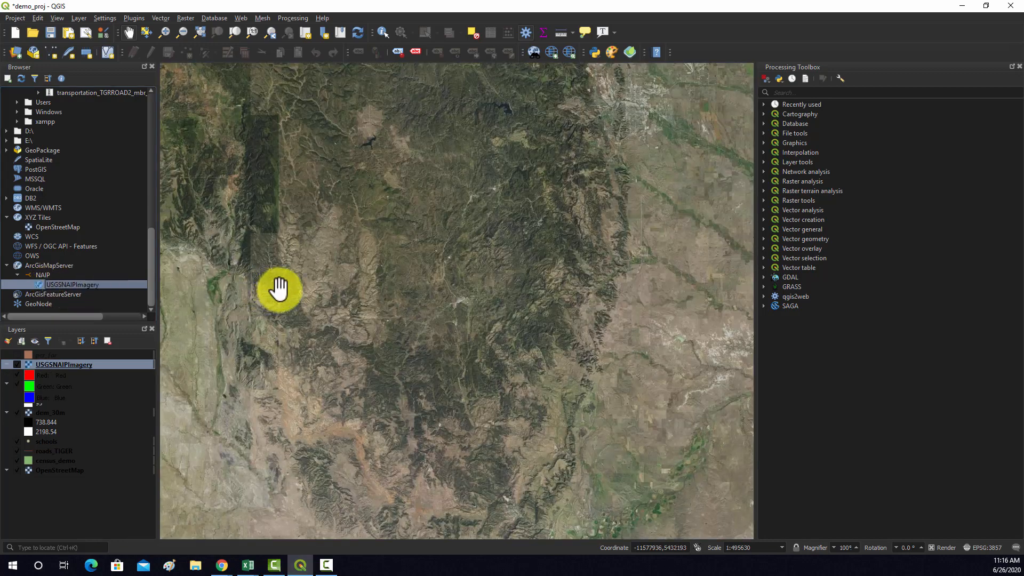
Examine the NAIP imagery across the Black Hills region, from a regional overview down to the mine sites and nearby town
scroll(279, 288, down, 1)
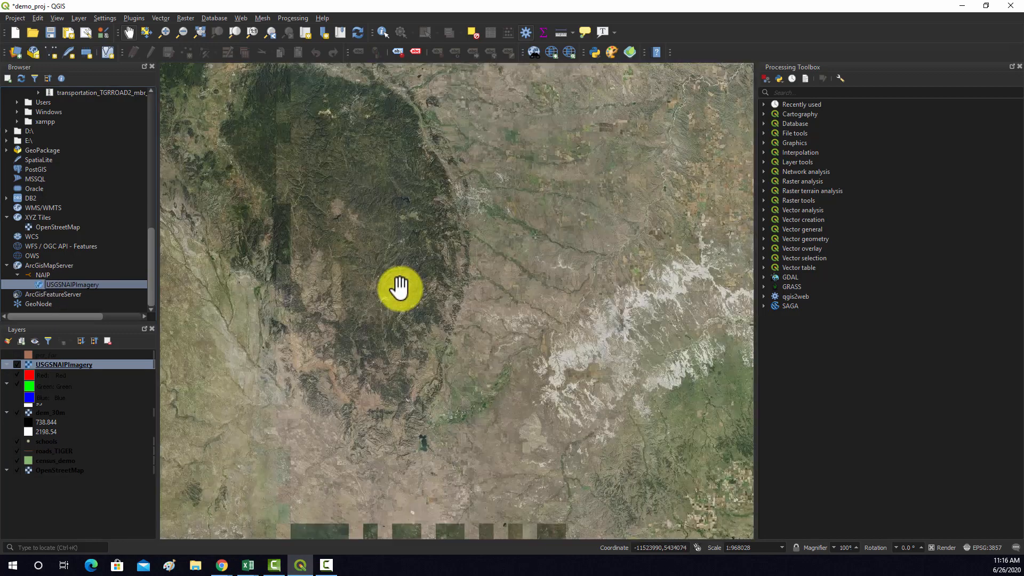
drag(430, 230, 443, 381)
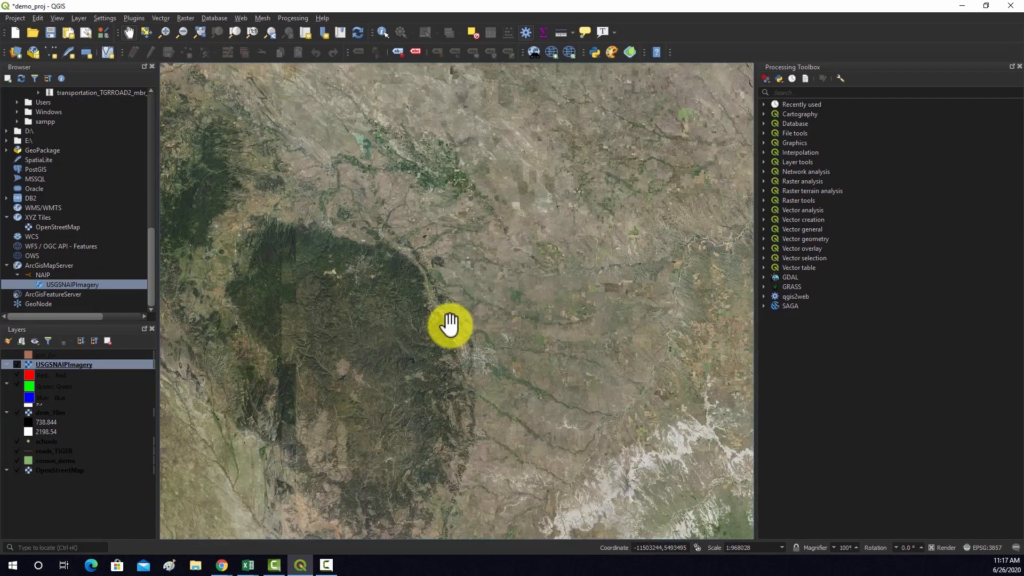
drag(447, 324, 361, 290)
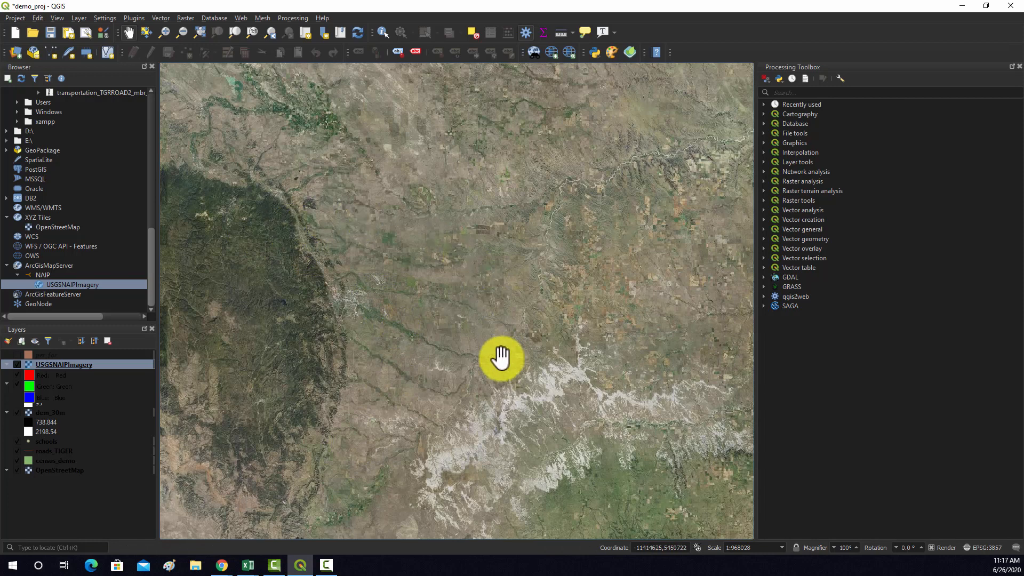
drag(264, 309, 423, 318)
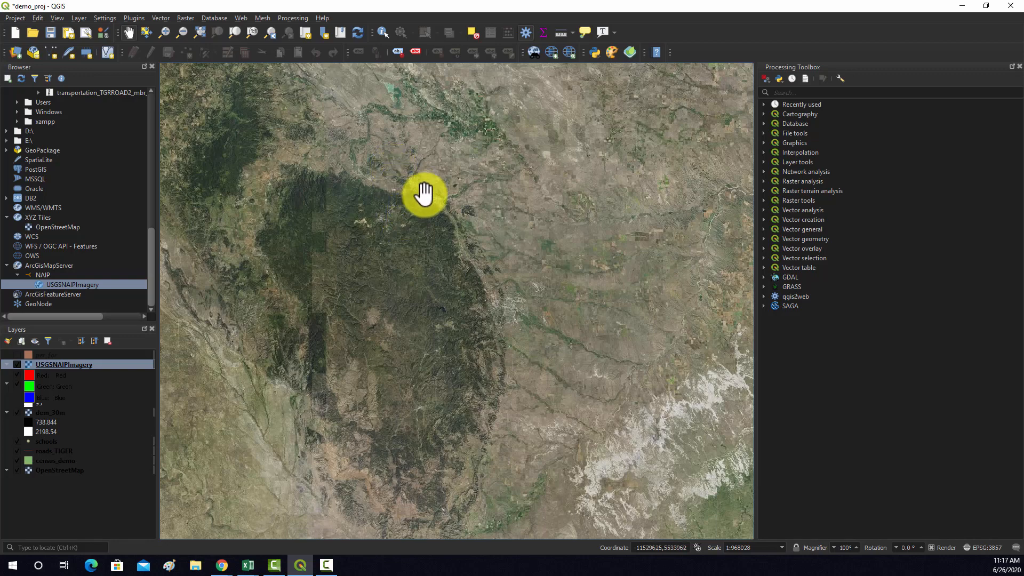
scroll(424, 197, up, 2)
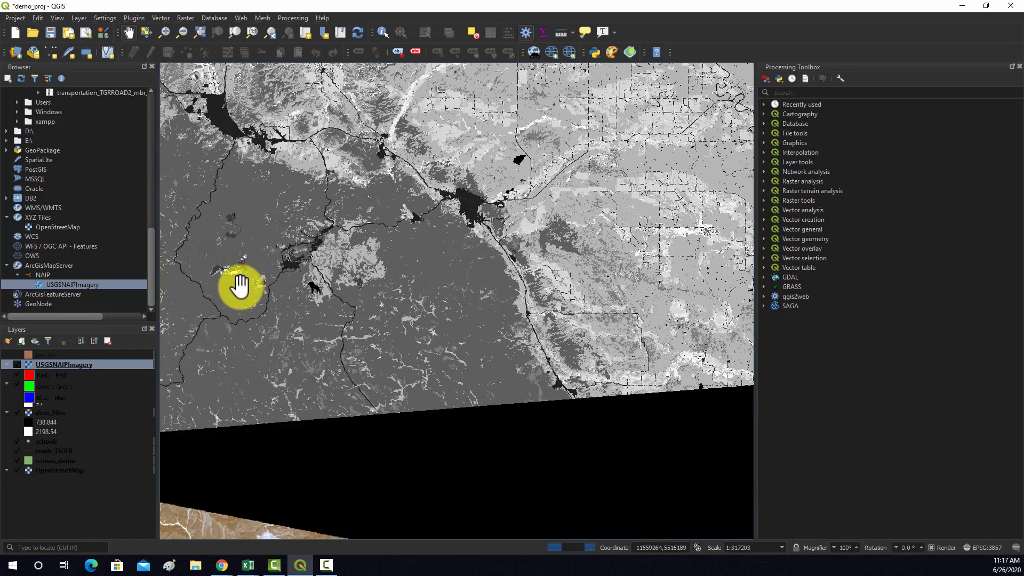
drag(240, 286, 354, 260)
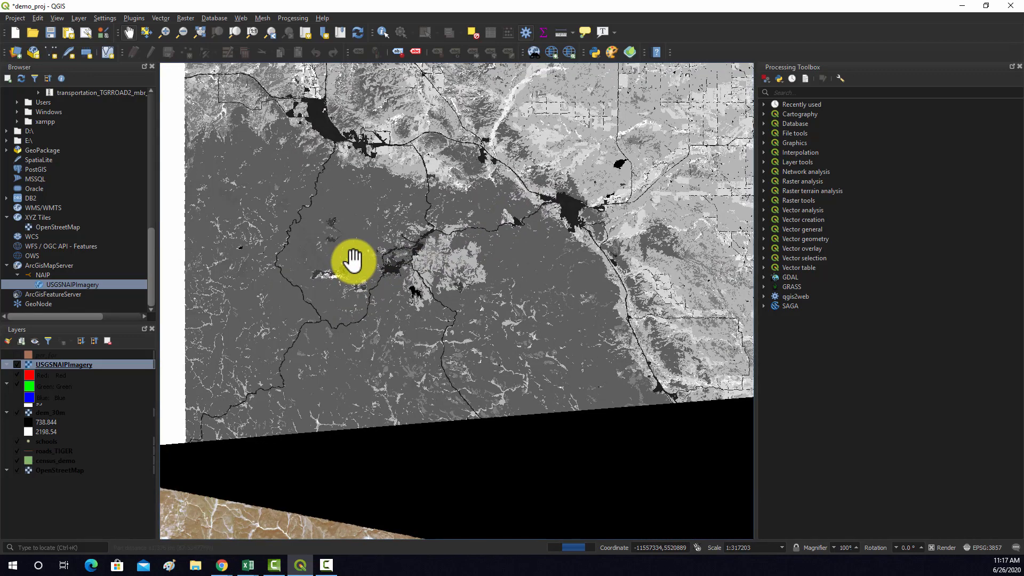
scroll(352, 261, up, 3)
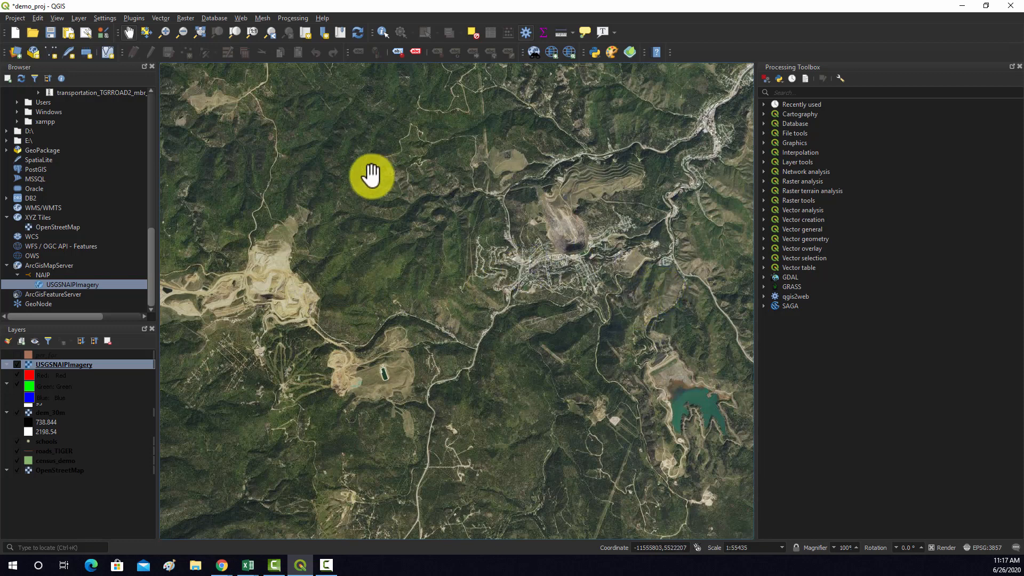
Remove the USGSNAIPImagery layer from the project
right_click(56, 367)
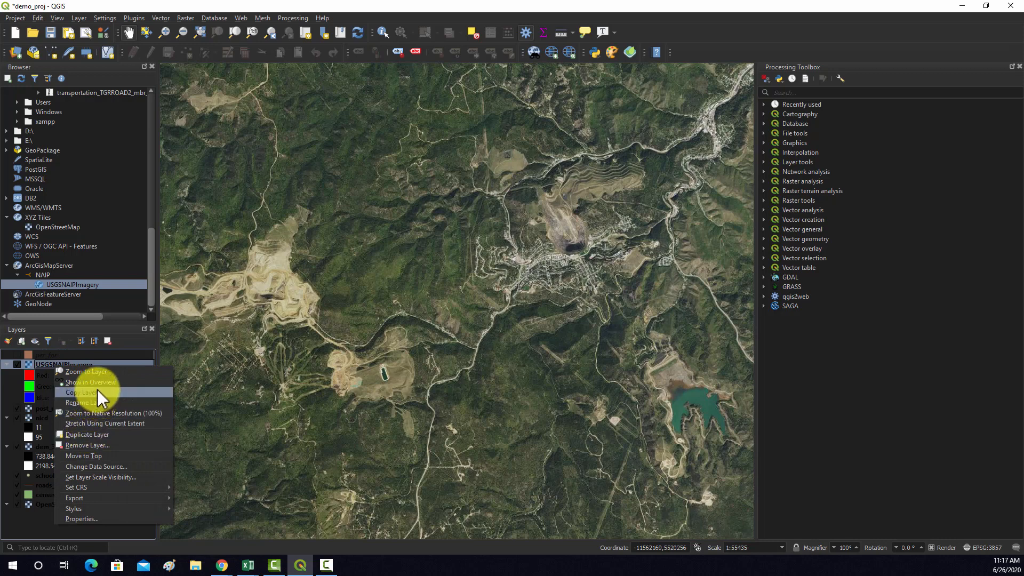
click(87, 446)
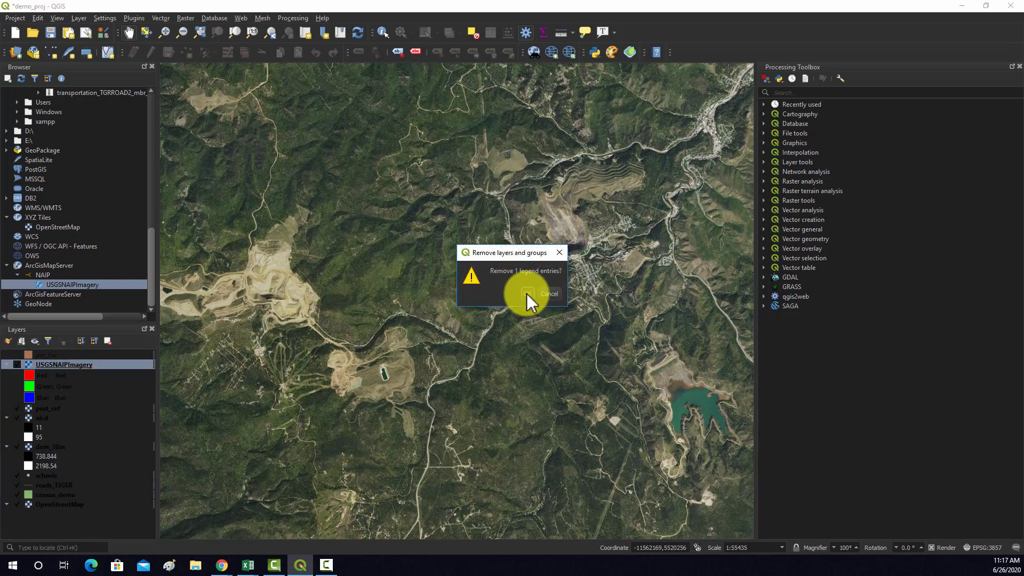
click(527, 293)
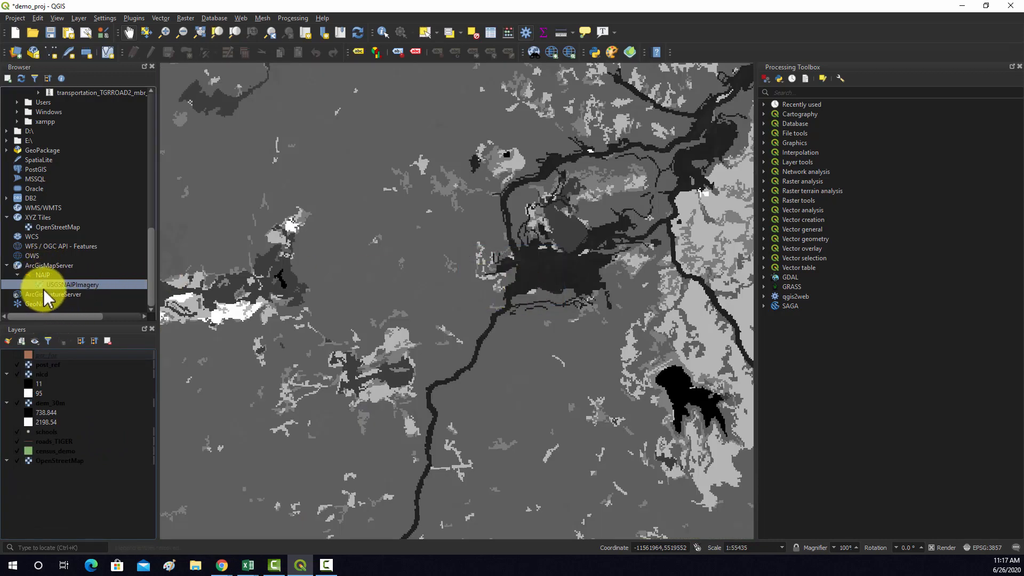